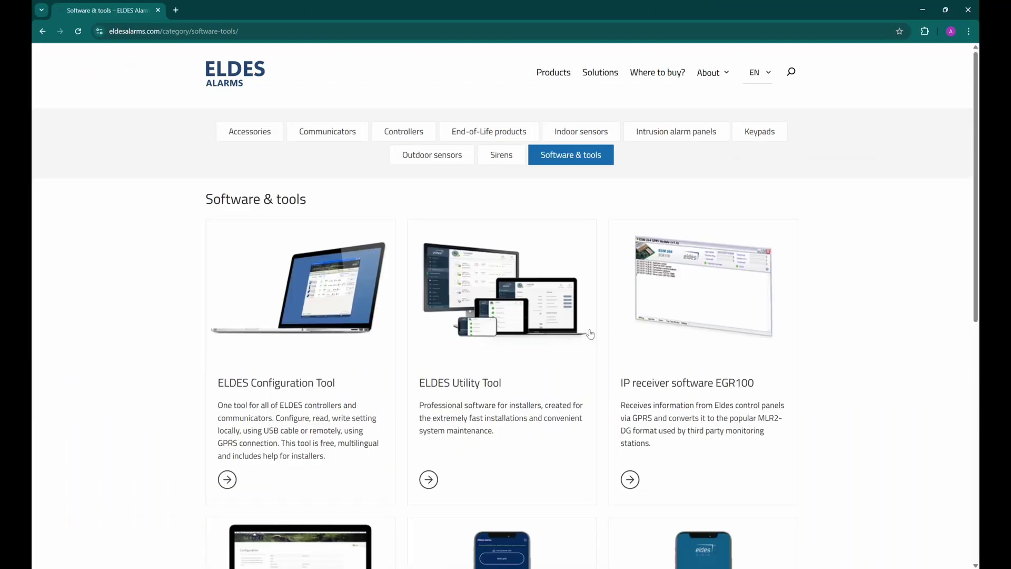
Open the ELDES Utility Tool product page and scroll down to its specifications and Free Downloads.
left_click(499, 313)
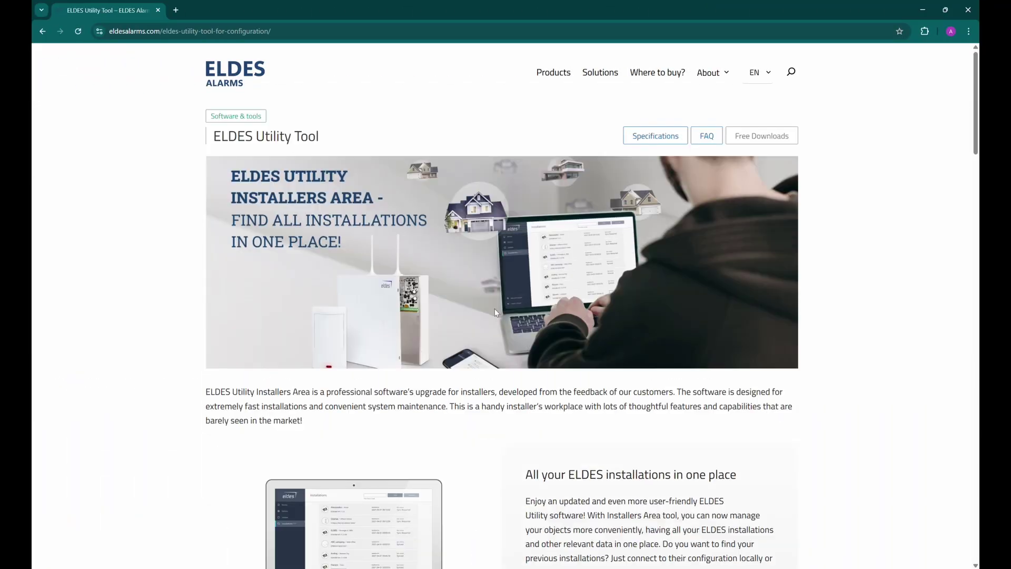
scroll(496, 313, "down", 5)
scroll(496, 313, "down", 20)
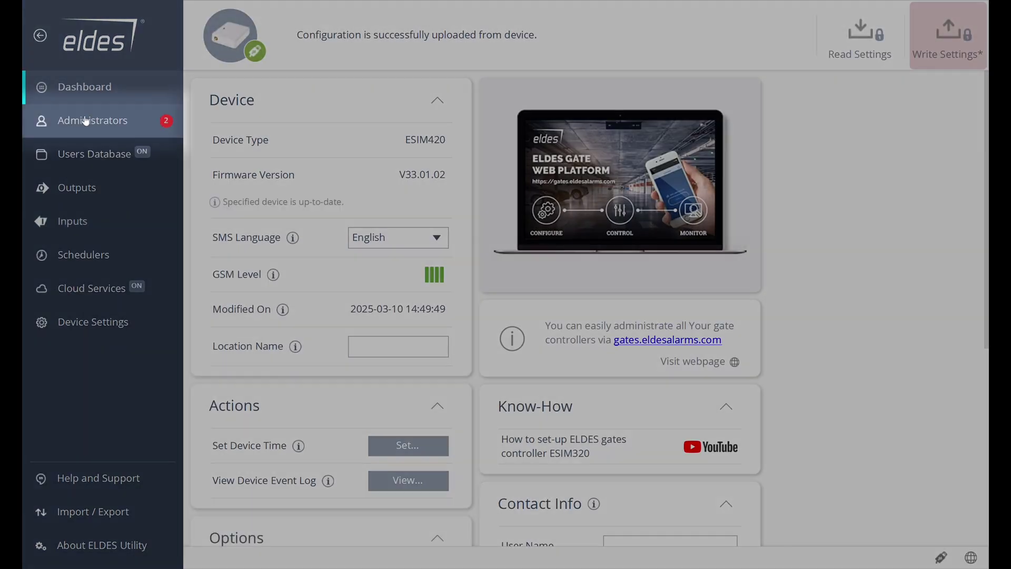
Enter administrator #1's phone number, keeping Controller1 (C1) as its controlled output.
left_click(86, 121)
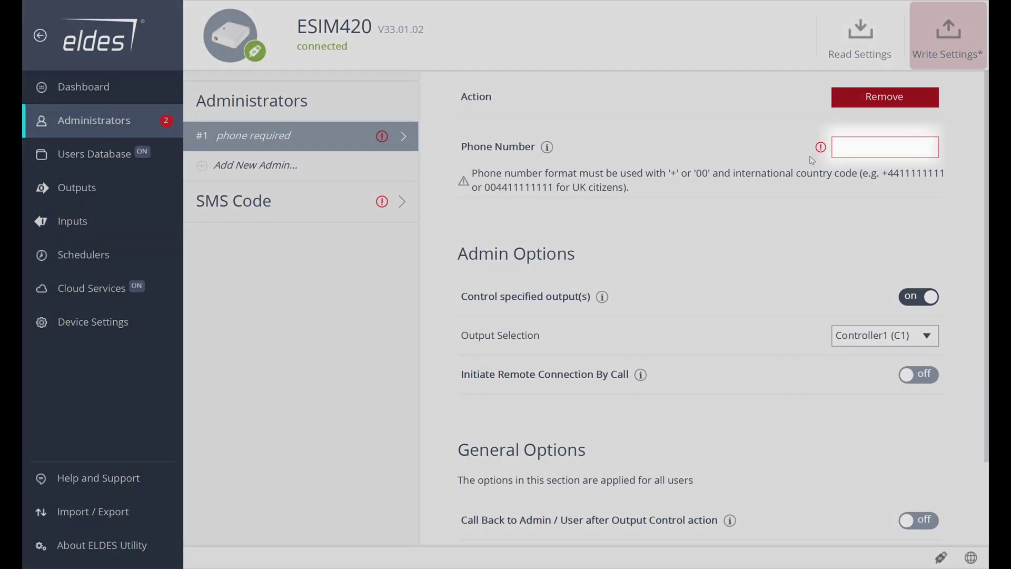
left_click(849, 149)
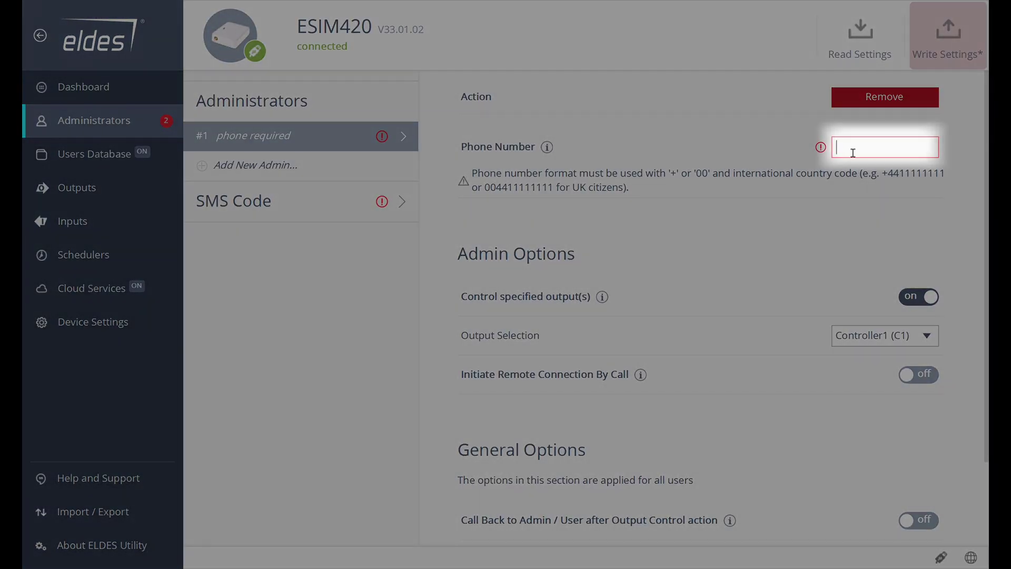
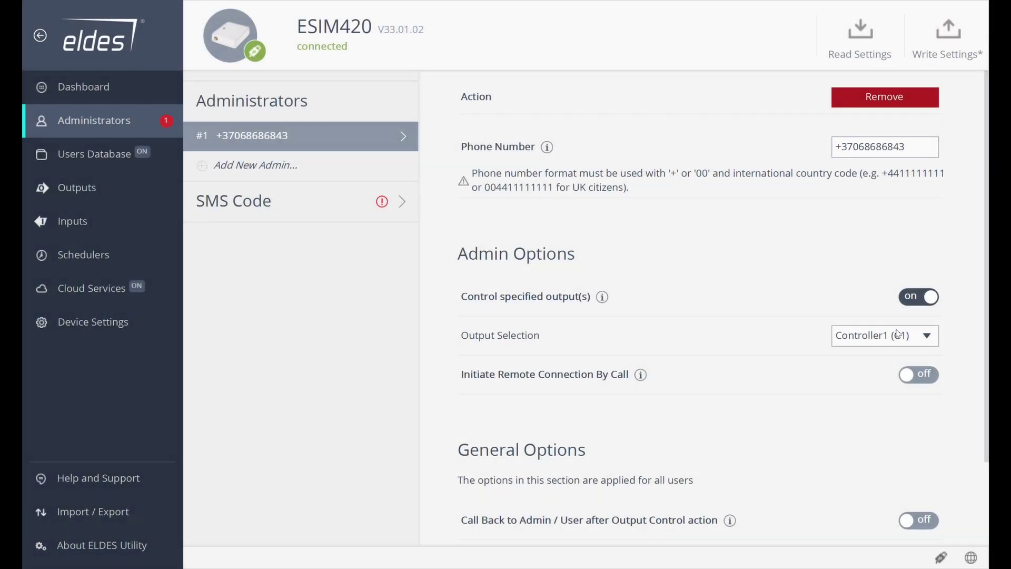
left_click(900, 337)
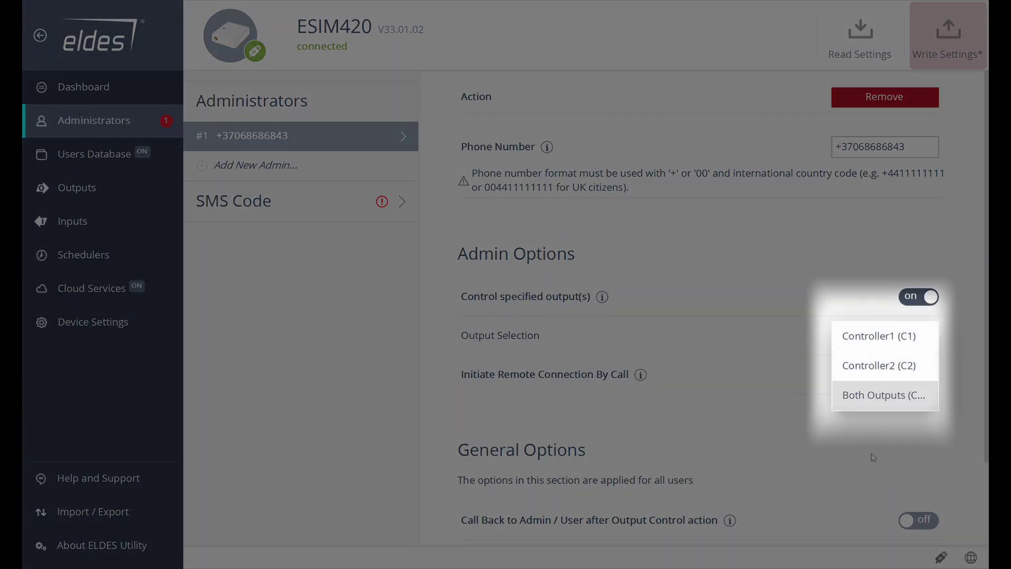
left_click(874, 457)
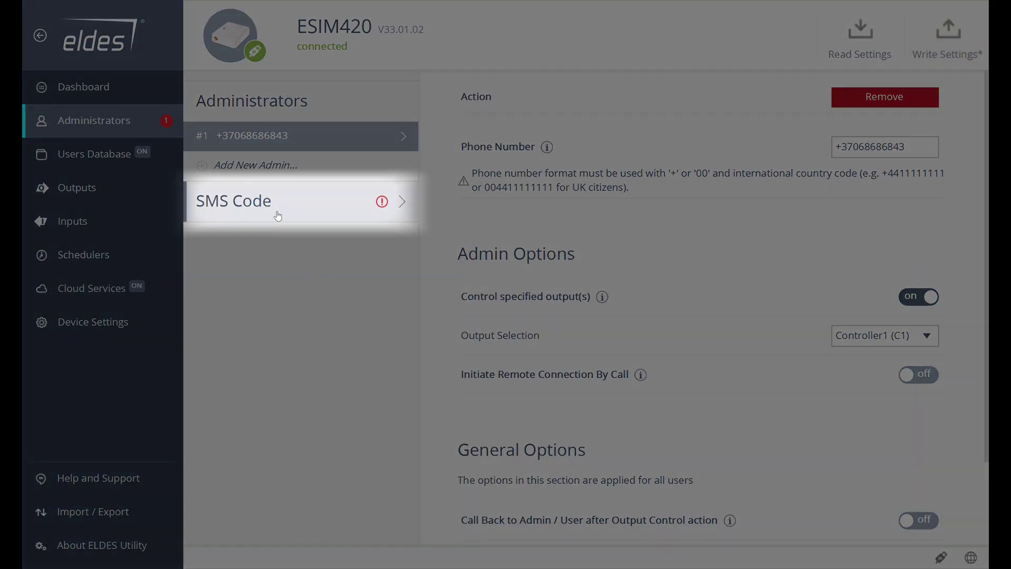
Replace the default 0000 SMS code with 1234, then reselect administrator #1.
left_click(278, 216)
left_click(902, 119)
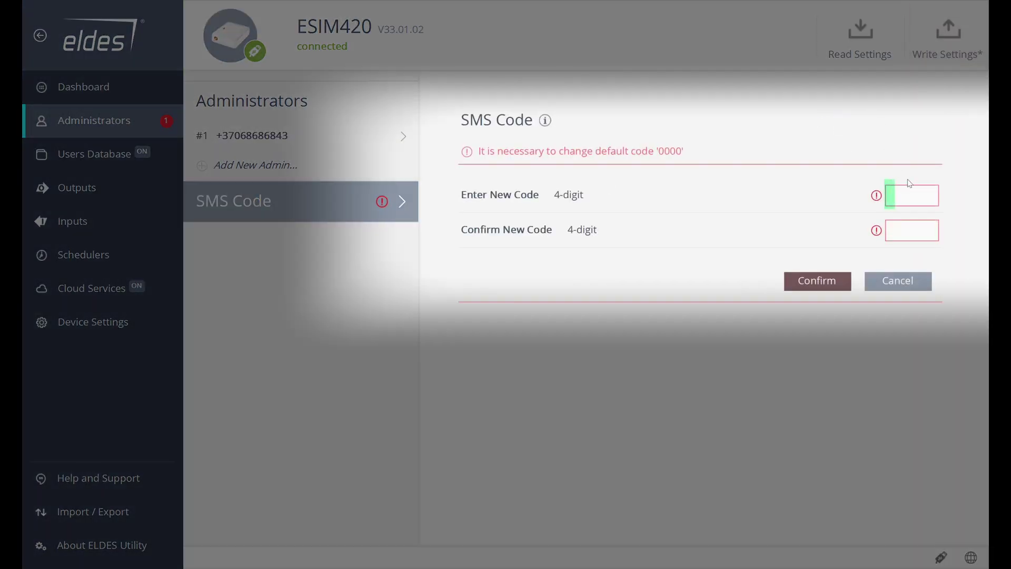
type("1234")
key("Tab")
type("123")
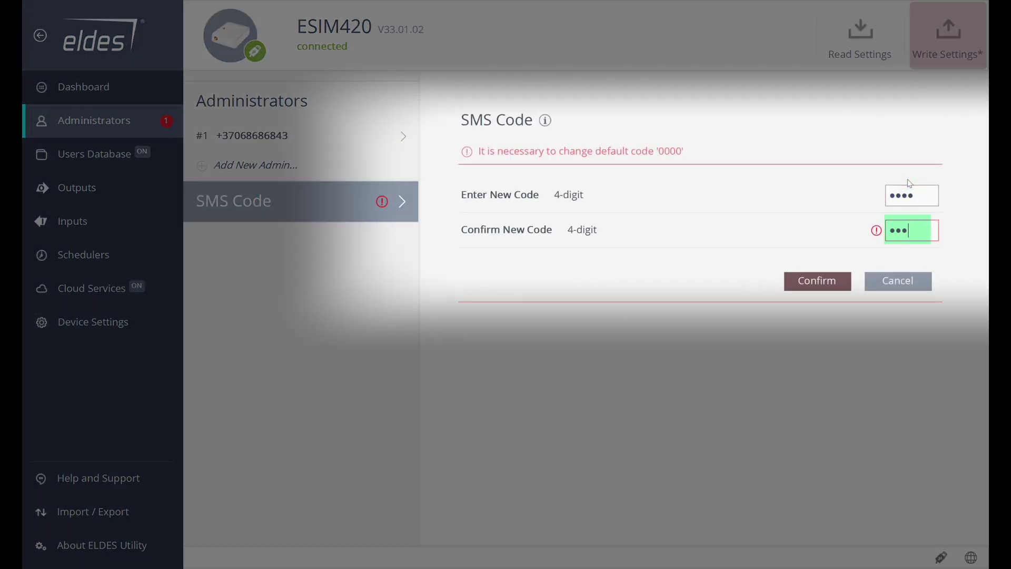
type("4")
left_click(845, 287)
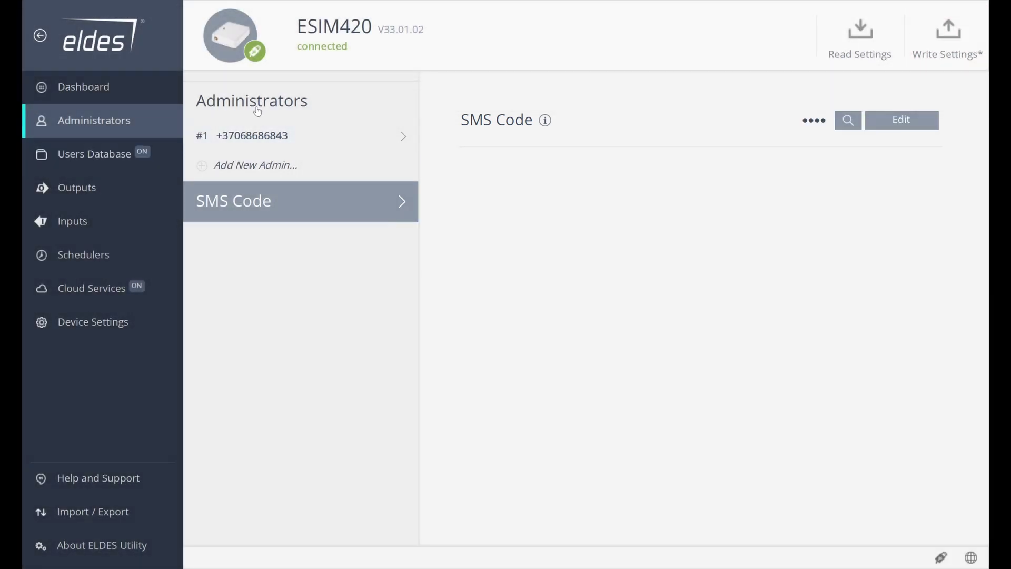
left_click(263, 135)
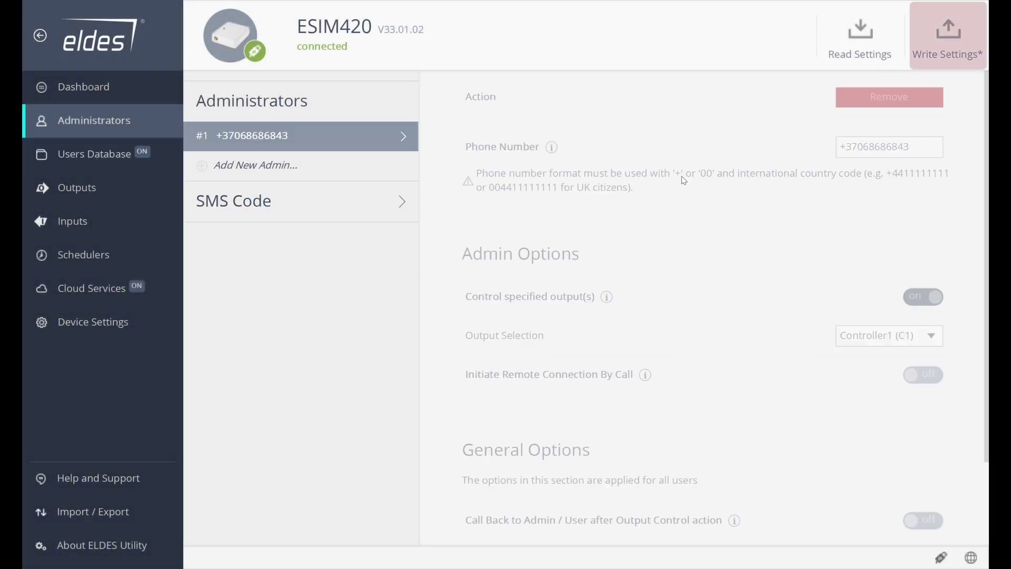
scroll(858, 406, "down", 2)
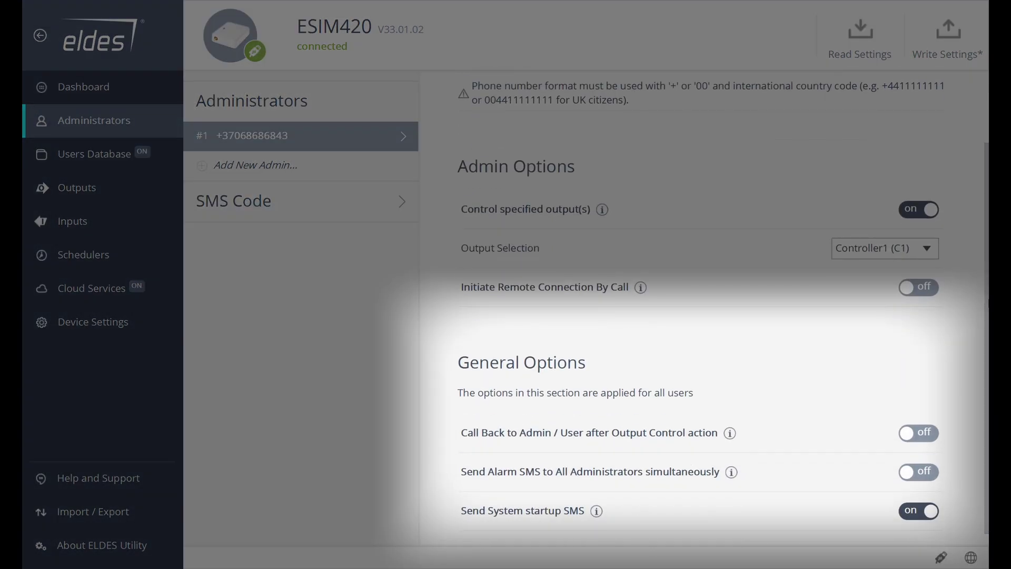
scroll(723, 311, "down", 1)
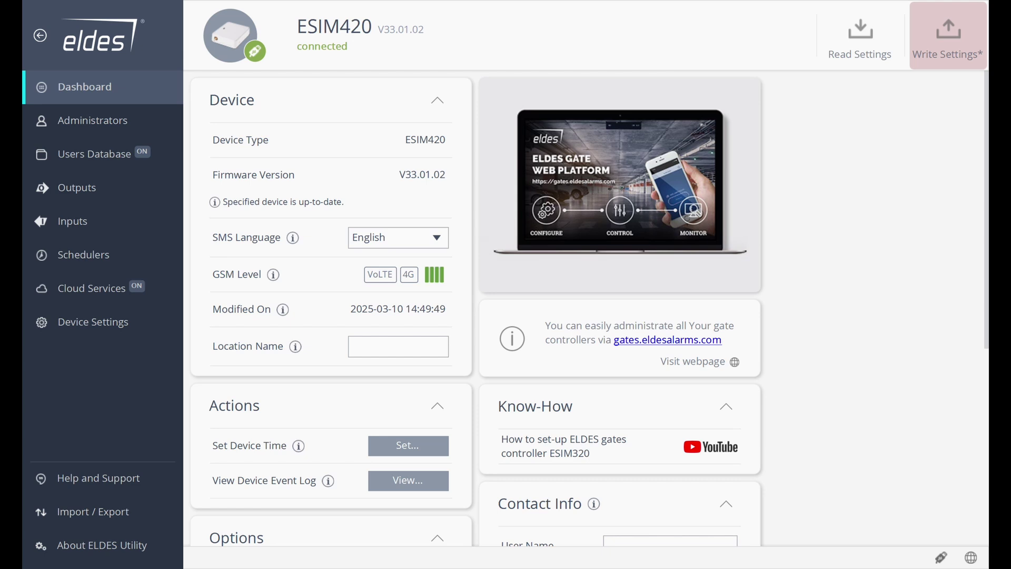
Fill in Contact Info with the user's name, phone number and e-mail, save, and write settings to the device.
scroll(430, 171, "down", 3)
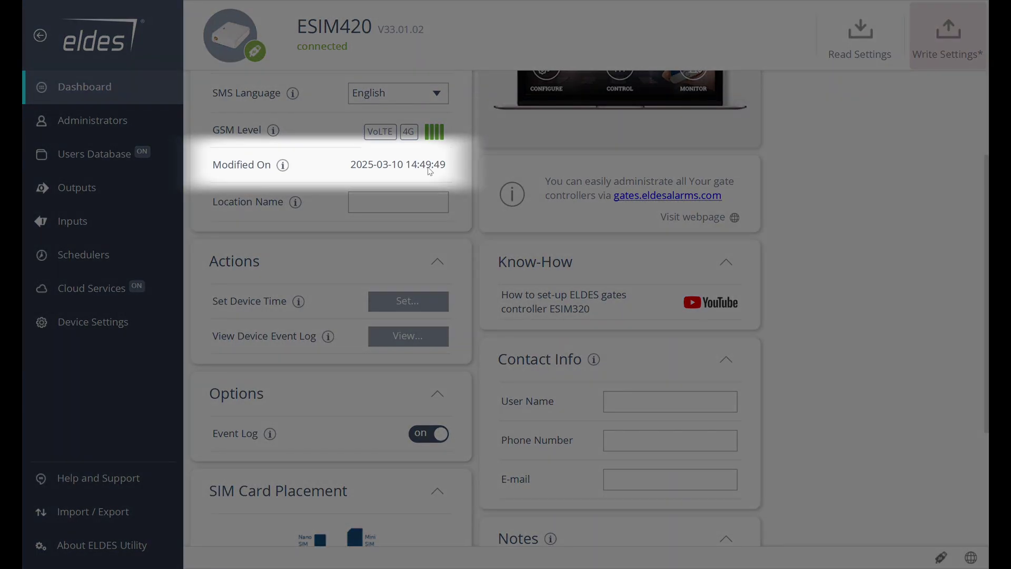
scroll(663, 320, "down", 2)
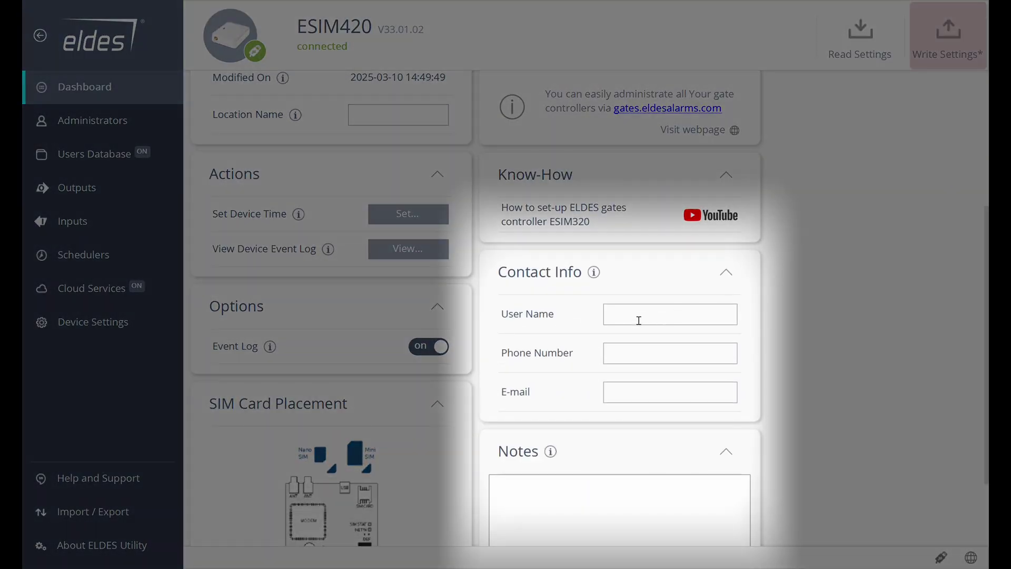
left_click(639, 320)
type("Alex")
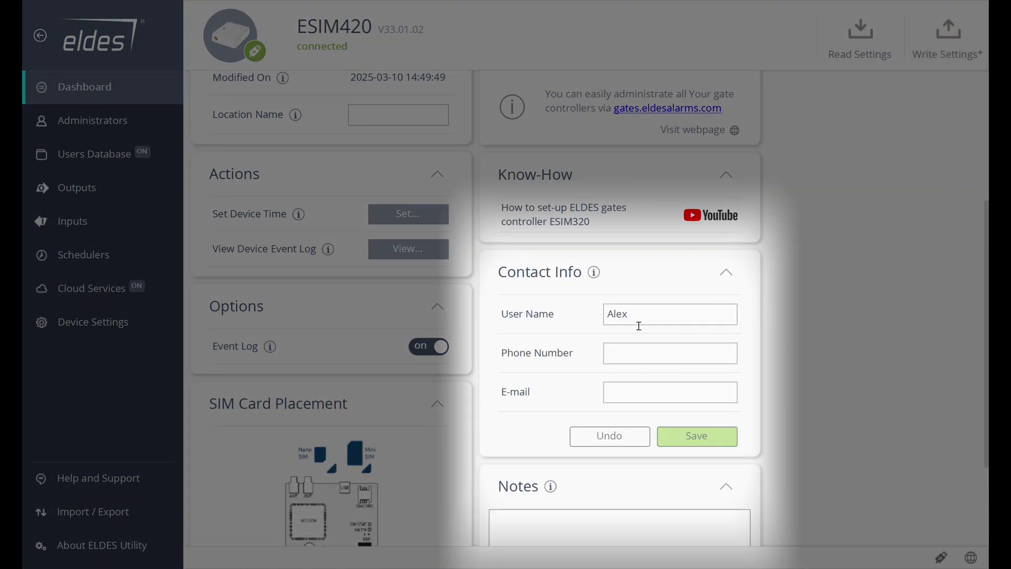
key("Tab")
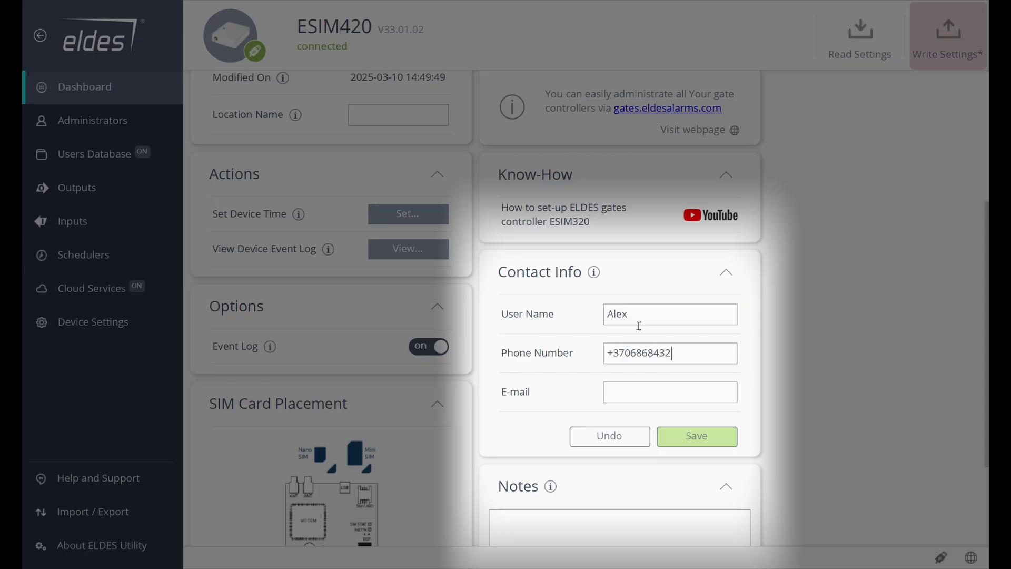
left_click(641, 394)
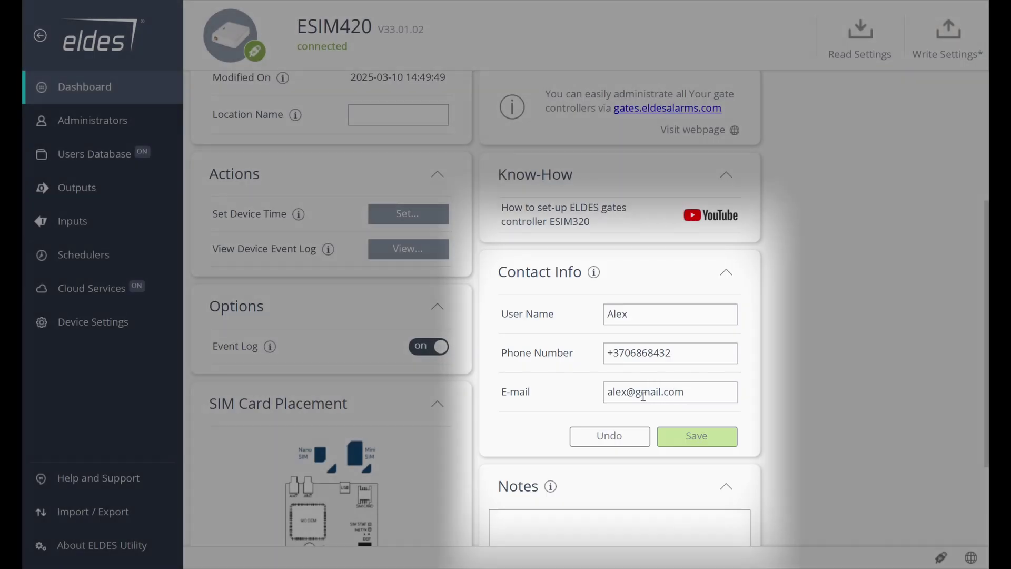
left_click(696, 436)
left_click(948, 38)
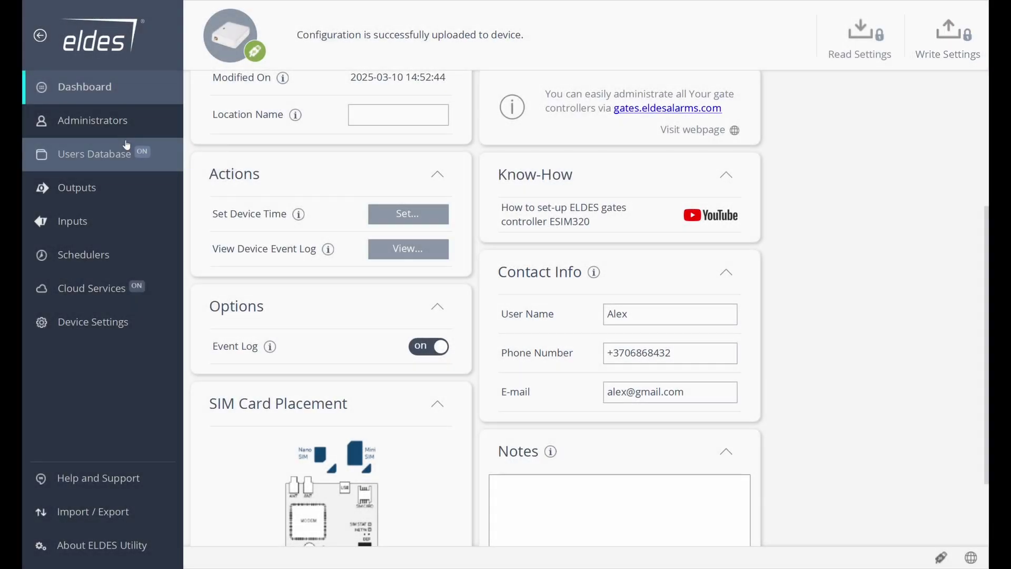
Connect to the Users Database and add a new user with their name and phone number.
left_click(113, 153)
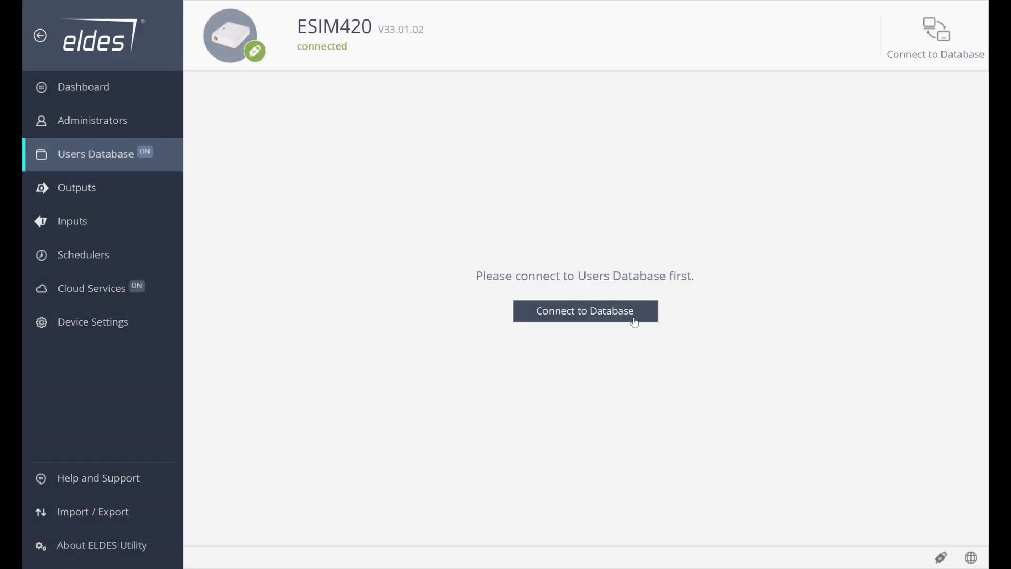
left_click(632, 316)
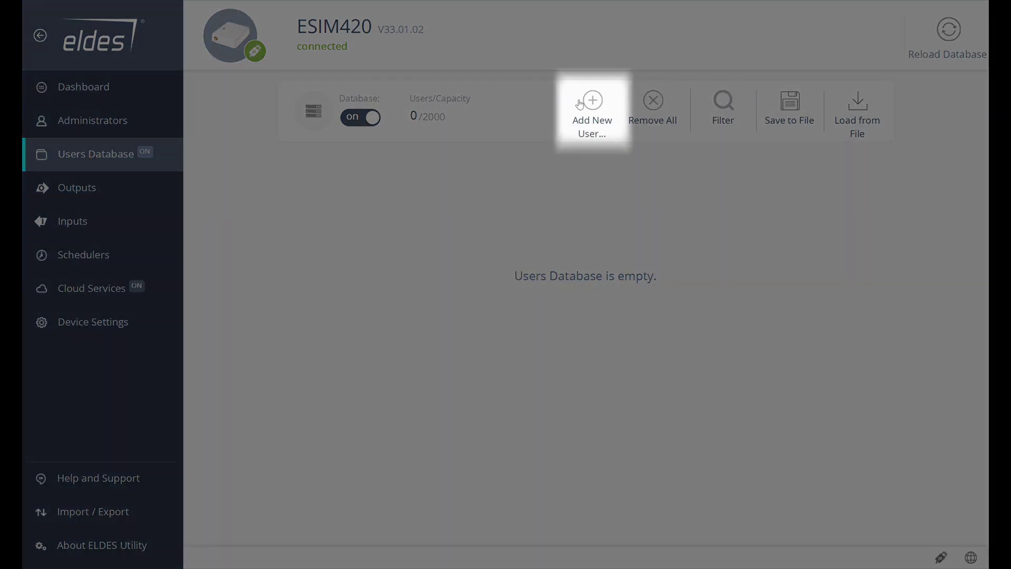
left_click(592, 117)
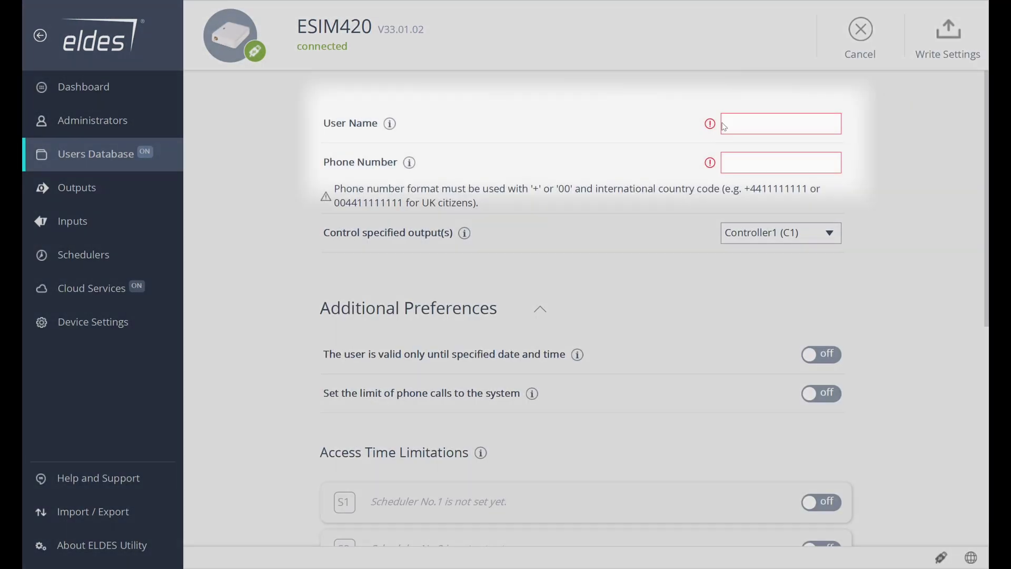
type("Alex")
key("Tab")
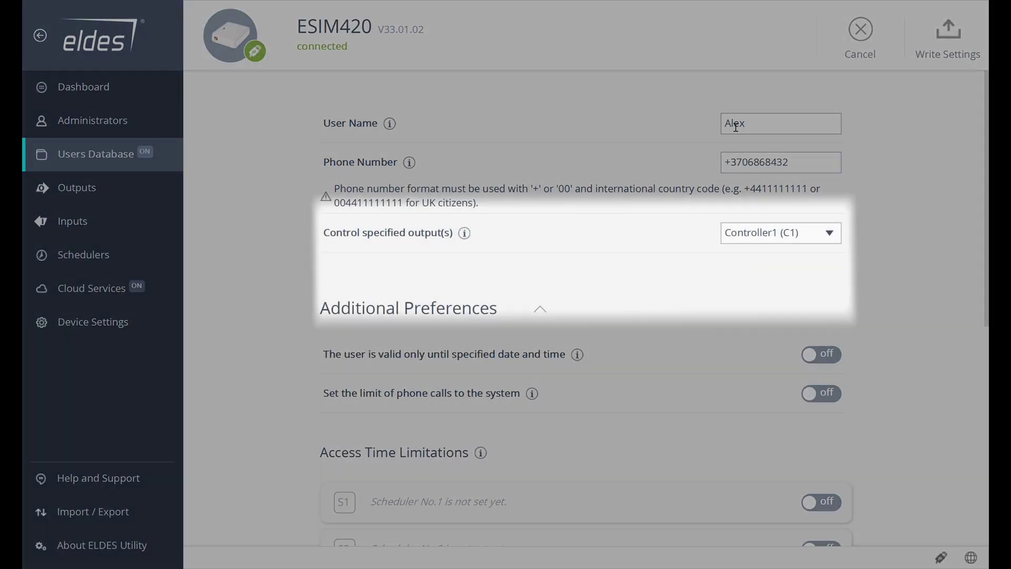
Give the user output Controller1 (C1), expiry year 2028, a 30-call limit, and write settings.
left_click(790, 238)
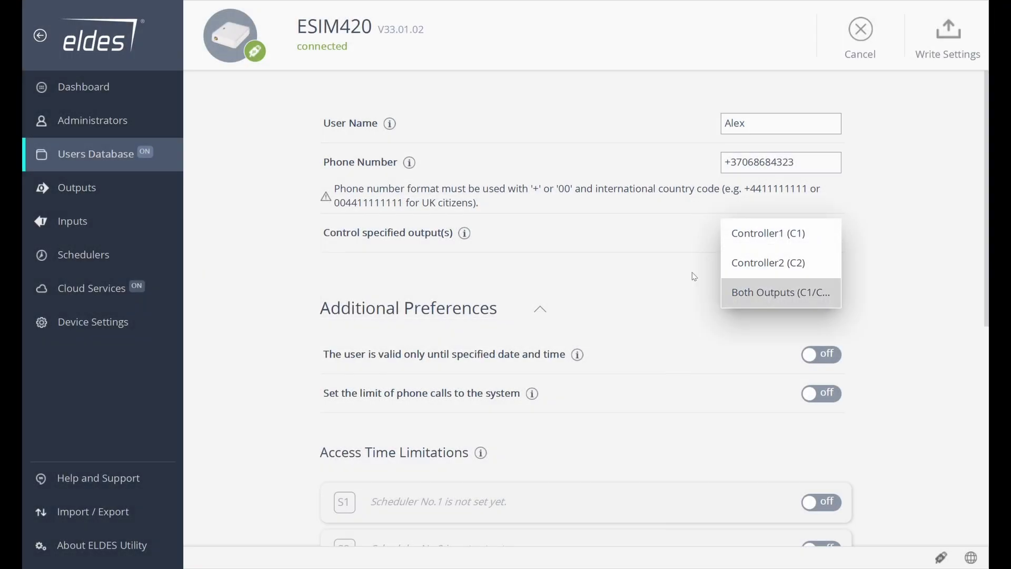
left_click(693, 276)
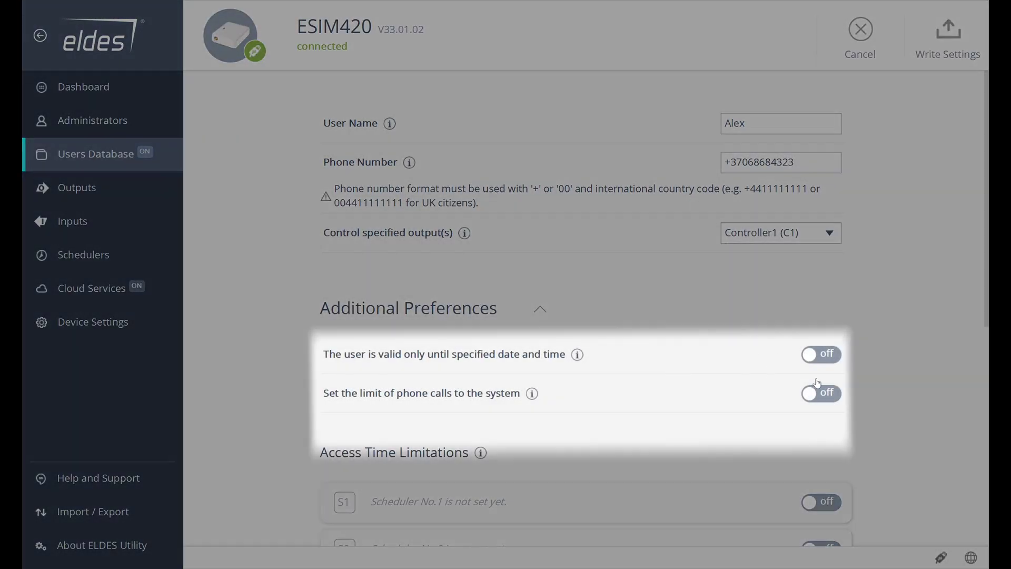
left_click(822, 355)
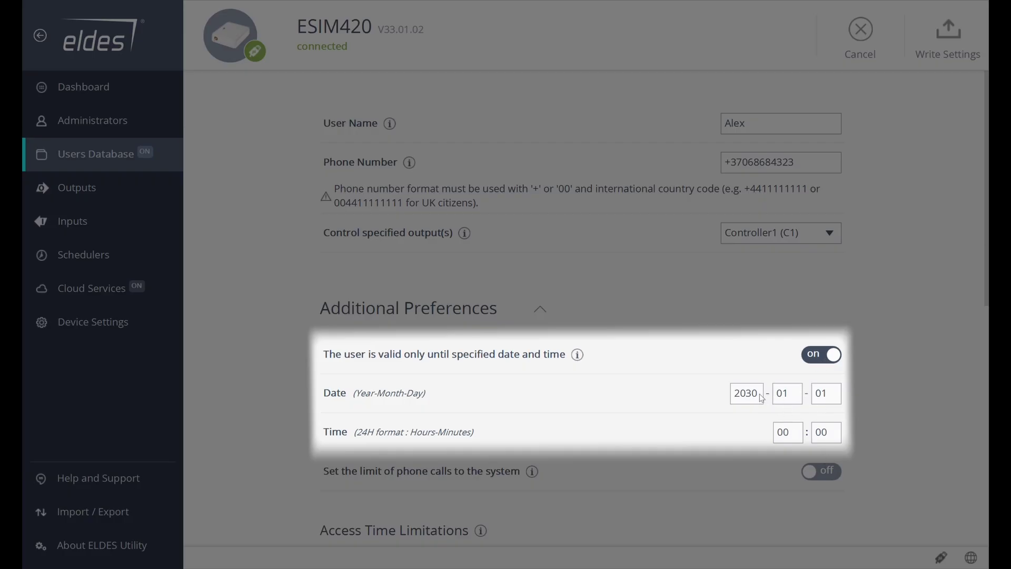
left_click_drag(752, 398, 746, 399)
type("3")
type("8")
scroll(856, 395, "down", 2)
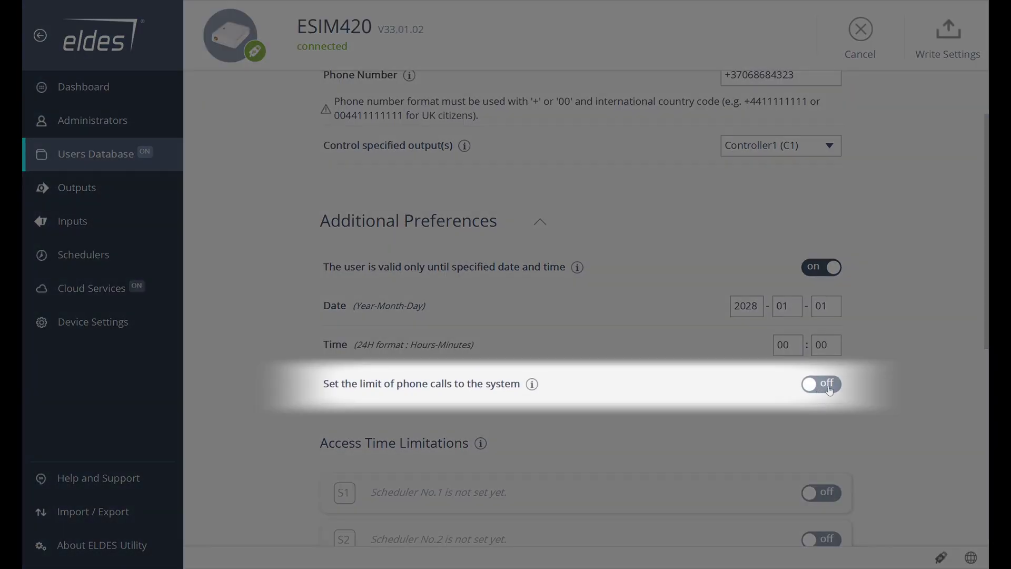
left_click(830, 390)
scroll(834, 373, "down", 2)
double_click(818, 338)
type("30")
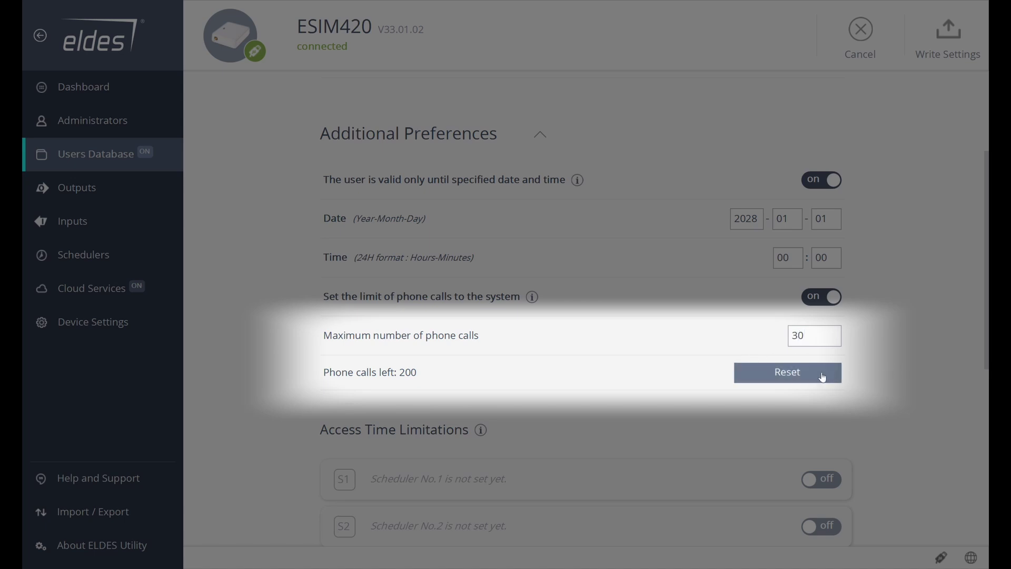
scroll(853, 339, "down", 7)
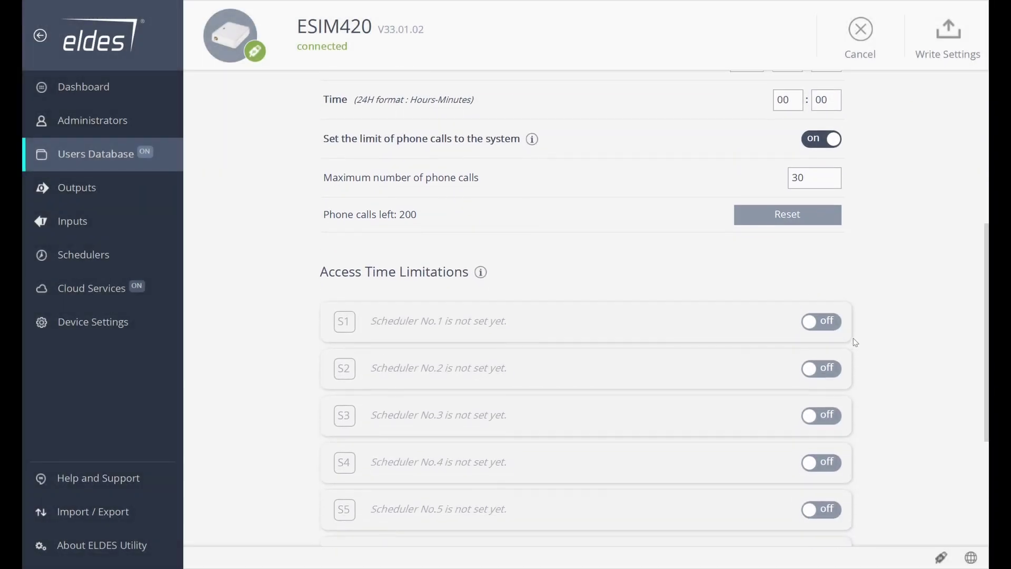
scroll(858, 286, "down", 2)
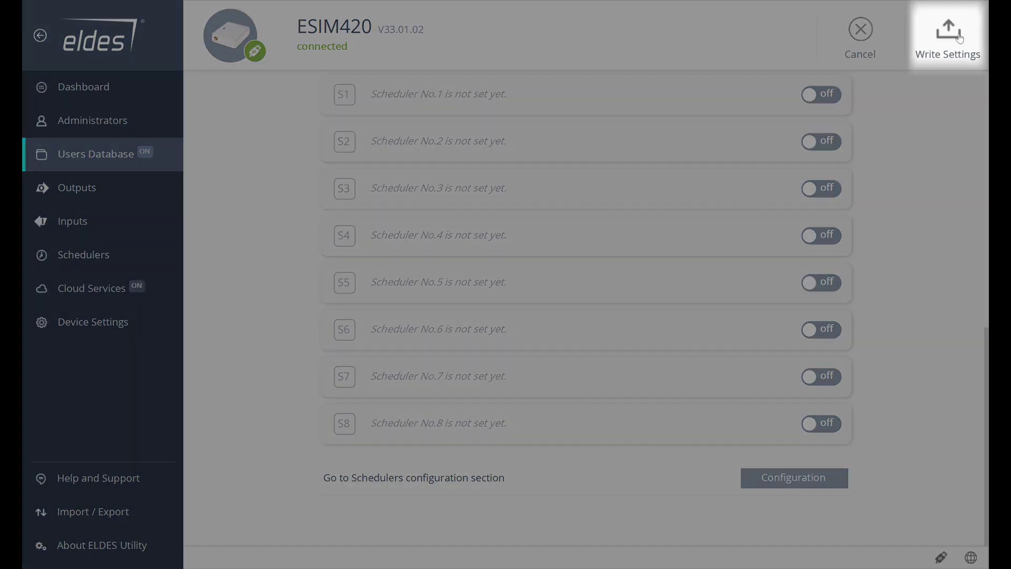
left_click(949, 31)
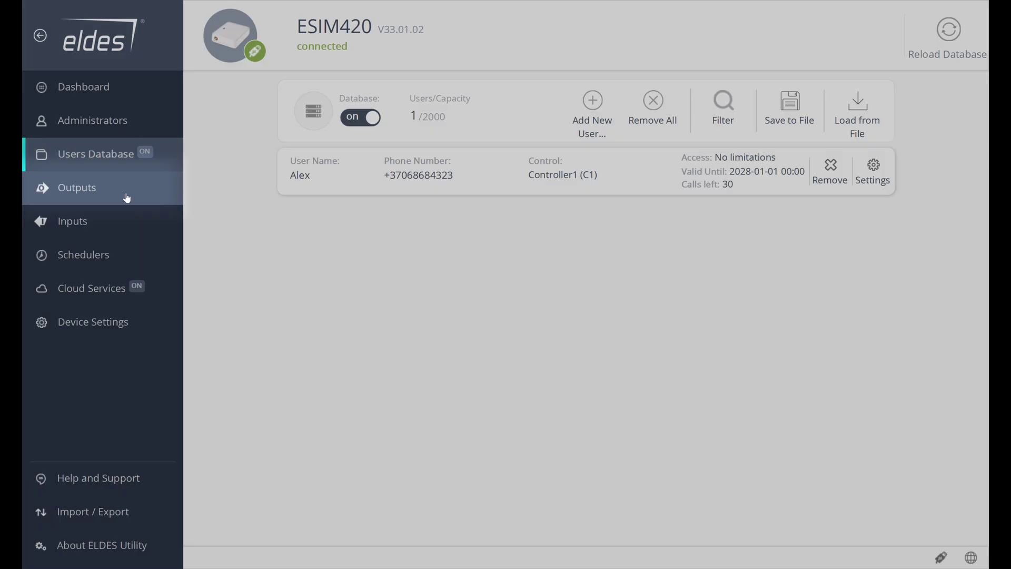
Rename output C1 to Gate with a 4-second duration, leaving Scheduler S1 off.
left_click(126, 197)
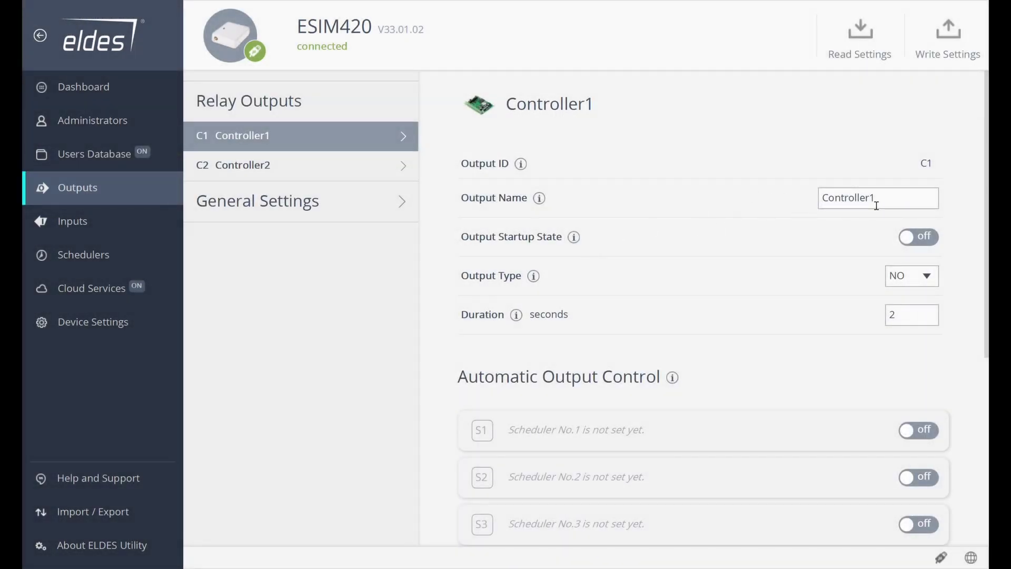
double_click(876, 206)
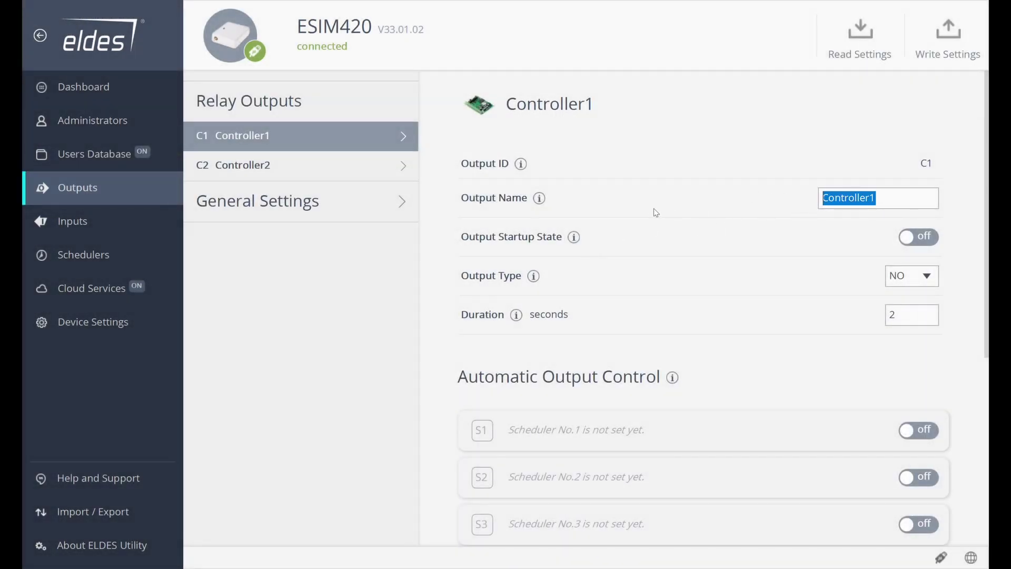
type("Gate")
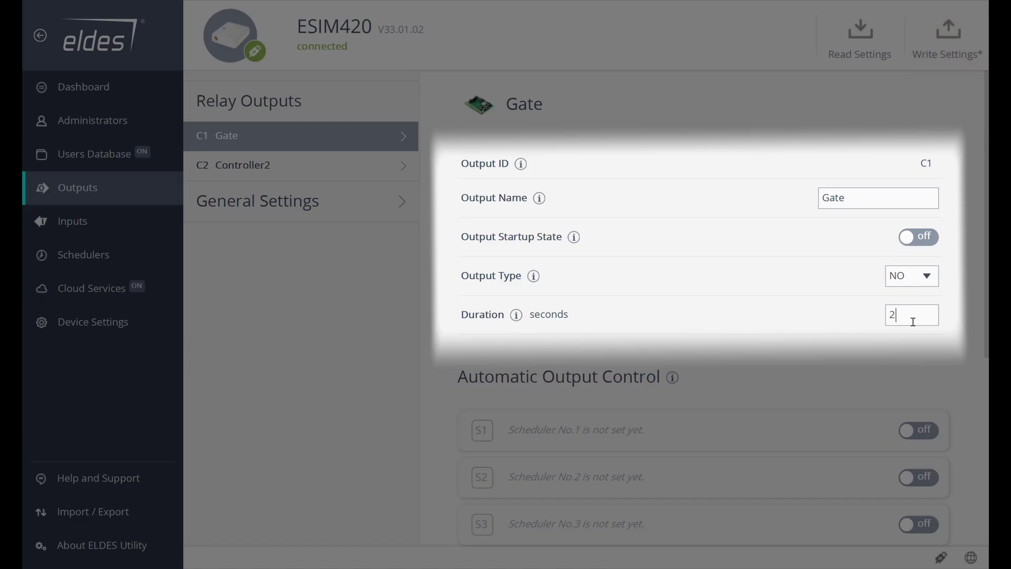
key("BackSpace")
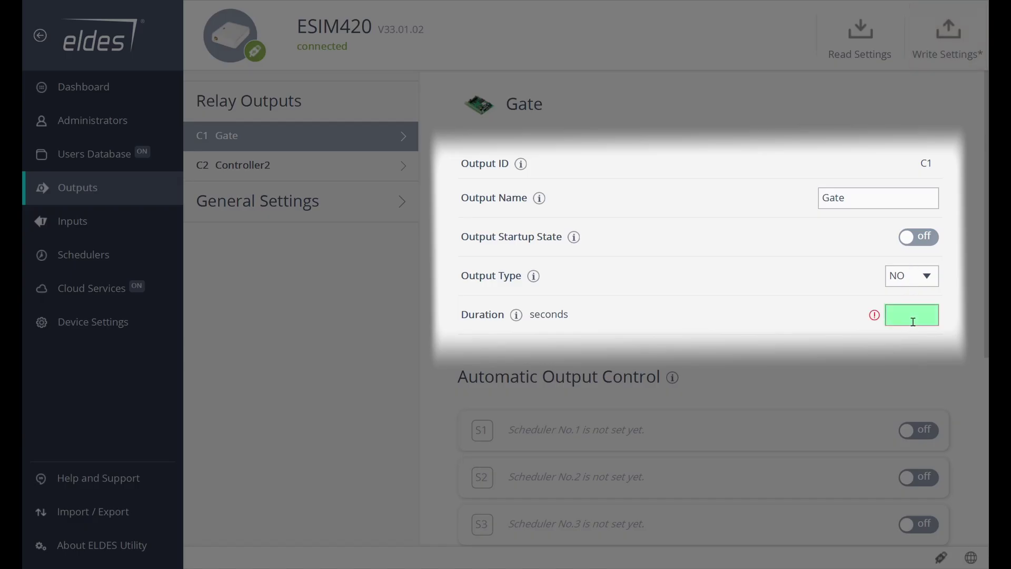
type("4")
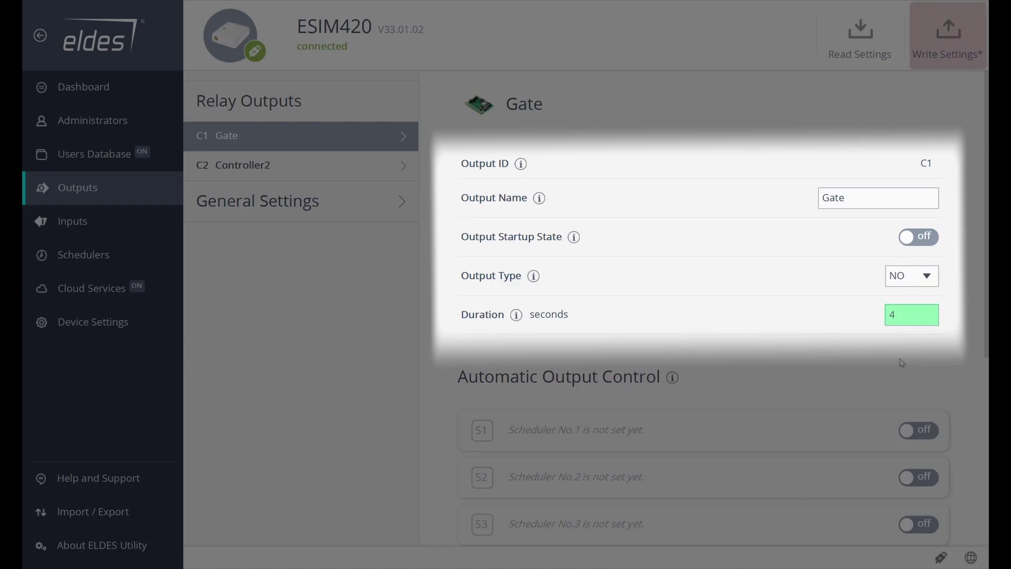
scroll(885, 331, "down", 3)
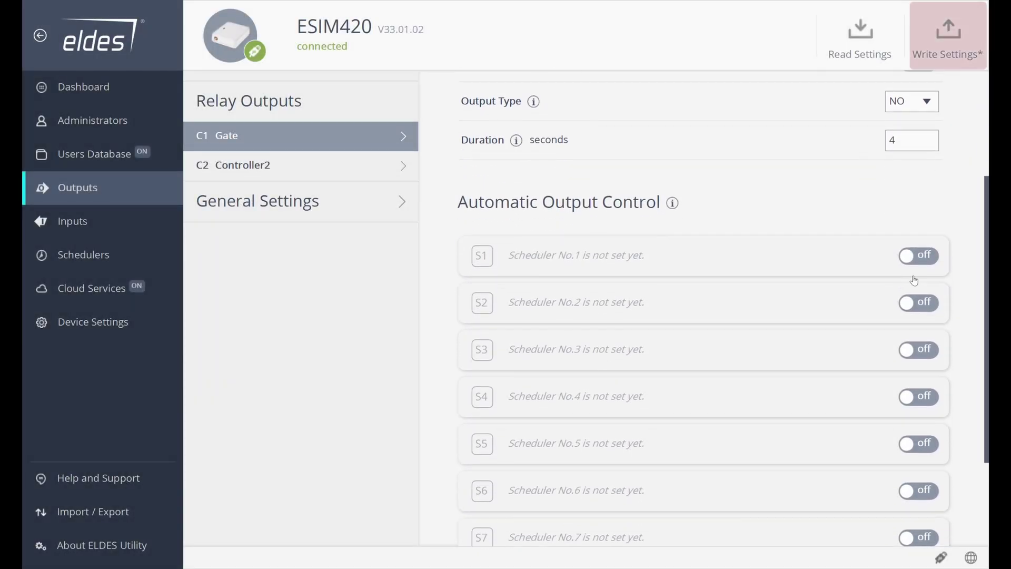
left_click(919, 256)
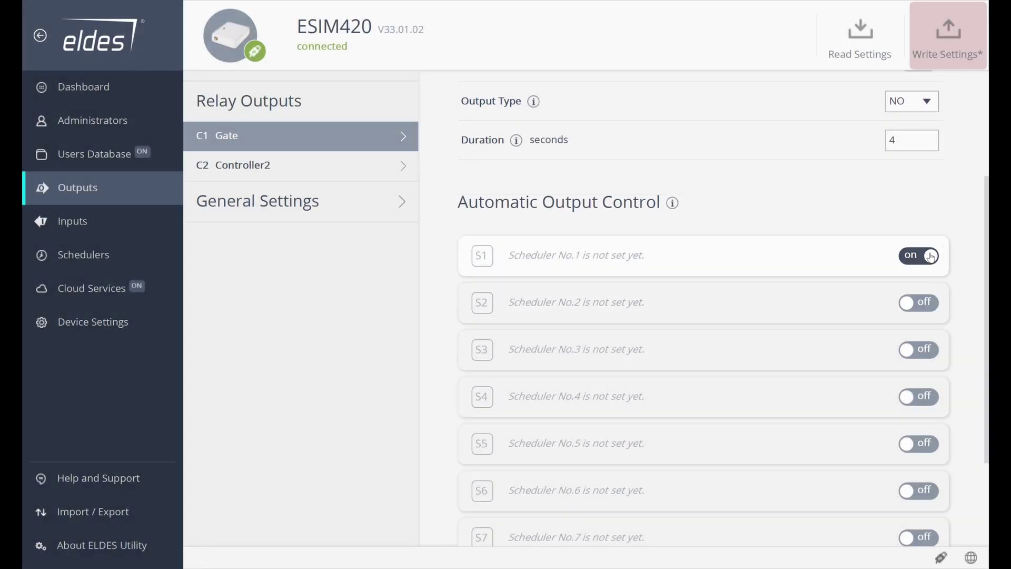
left_click(930, 256)
scroll(700, 184, "down", 2)
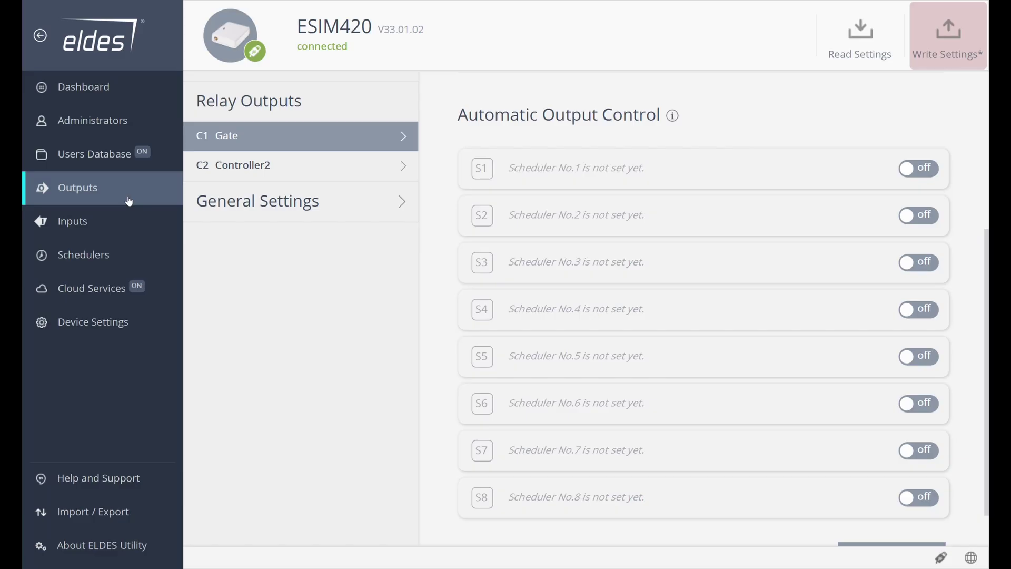
Change Input #1's SMS message from Zone1 to Jammed and its delay duration to 1000 msec.
left_click(78, 222)
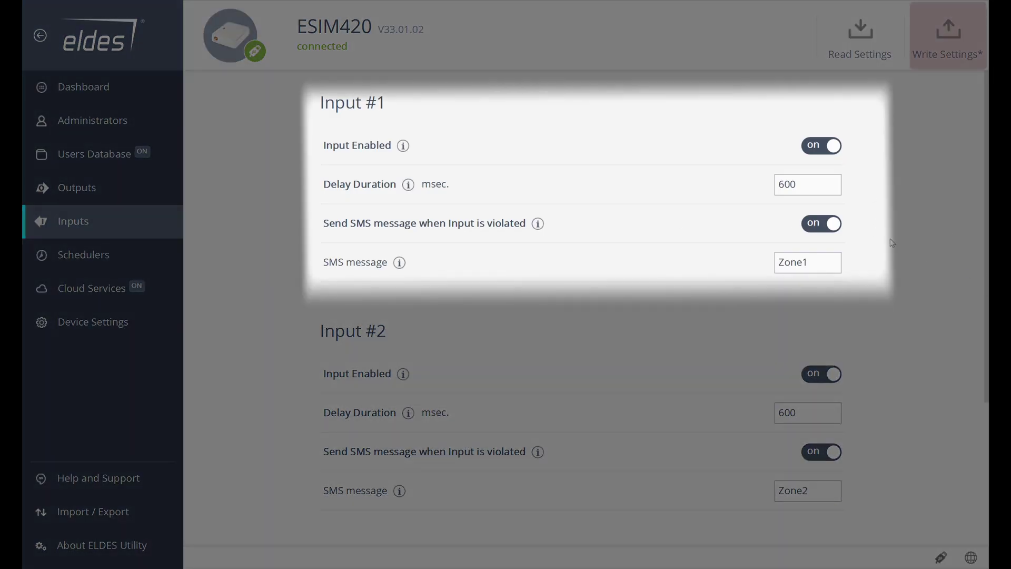
left_click_drag(838, 261, 697, 266)
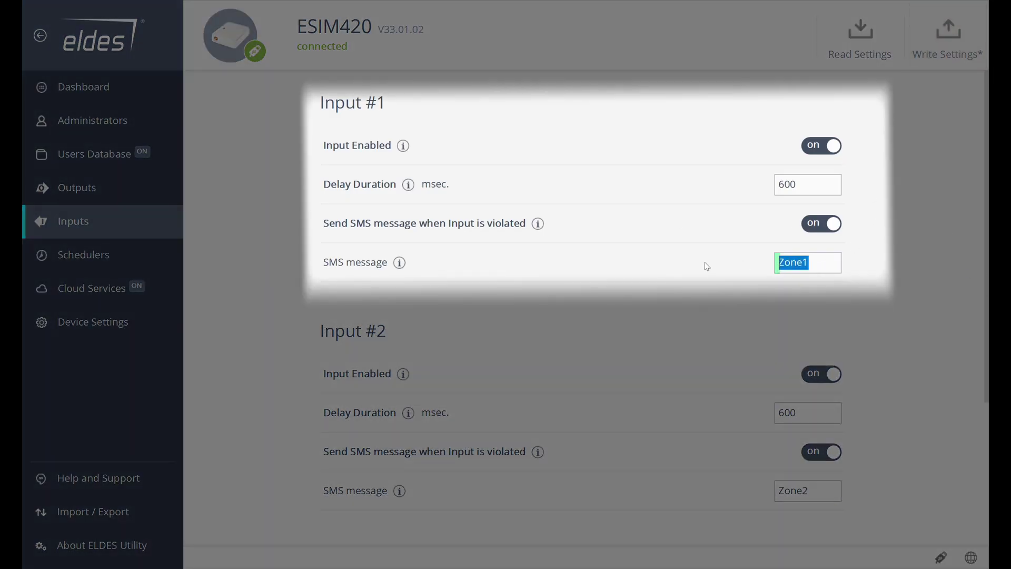
type("Jammed g")
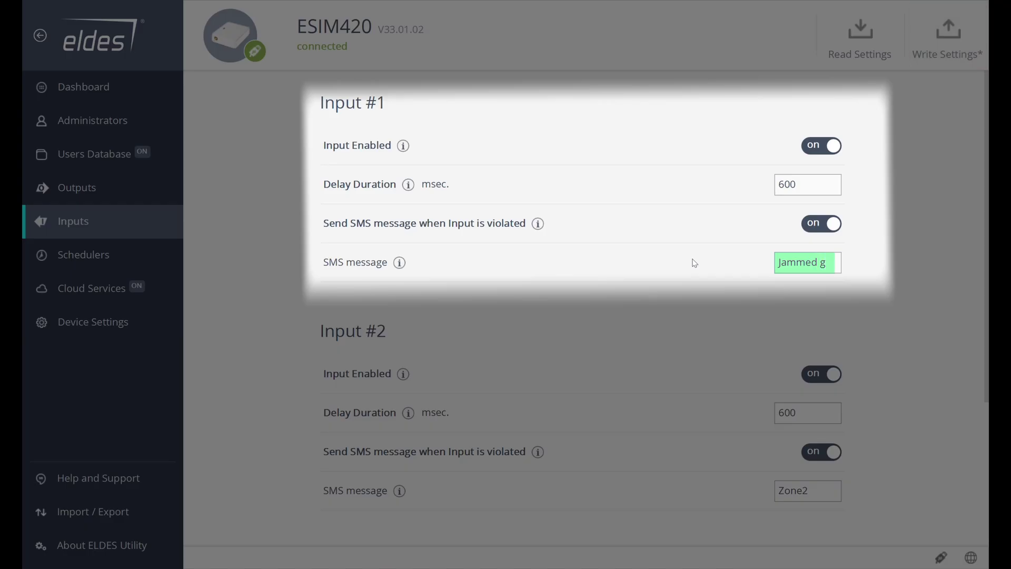
key("BackSpace")
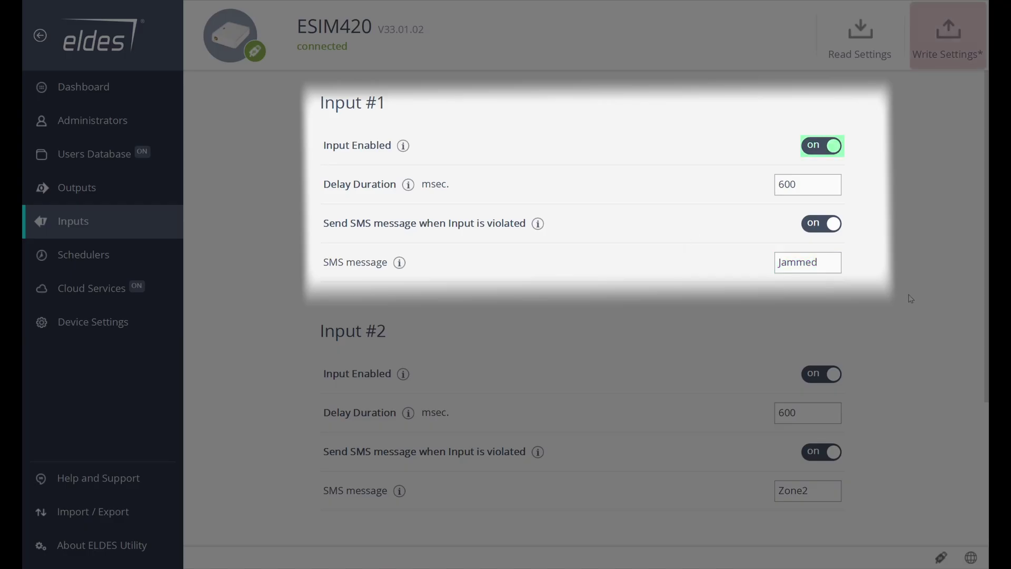
key("Tab")
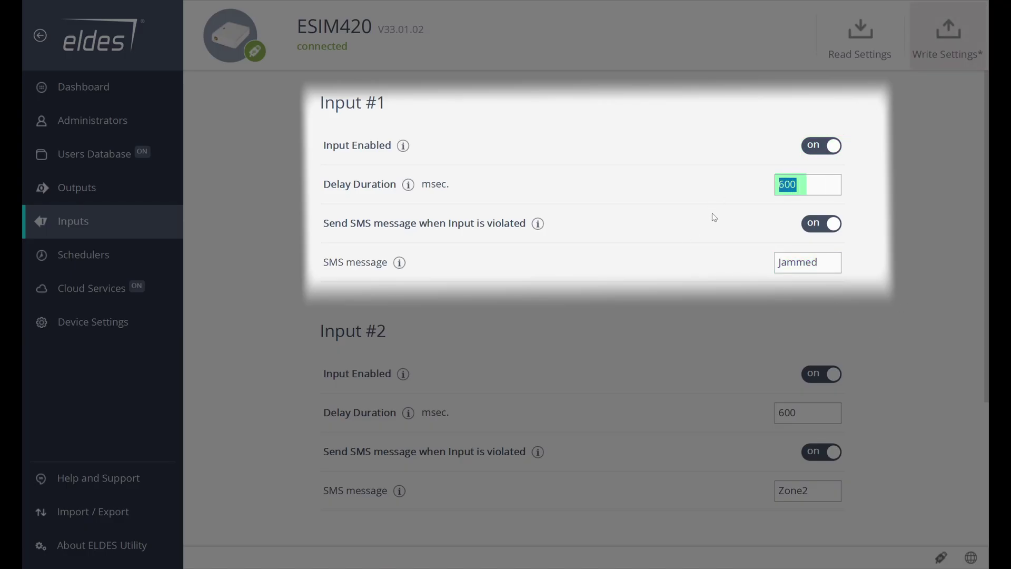
type("1000")
key("Tab")
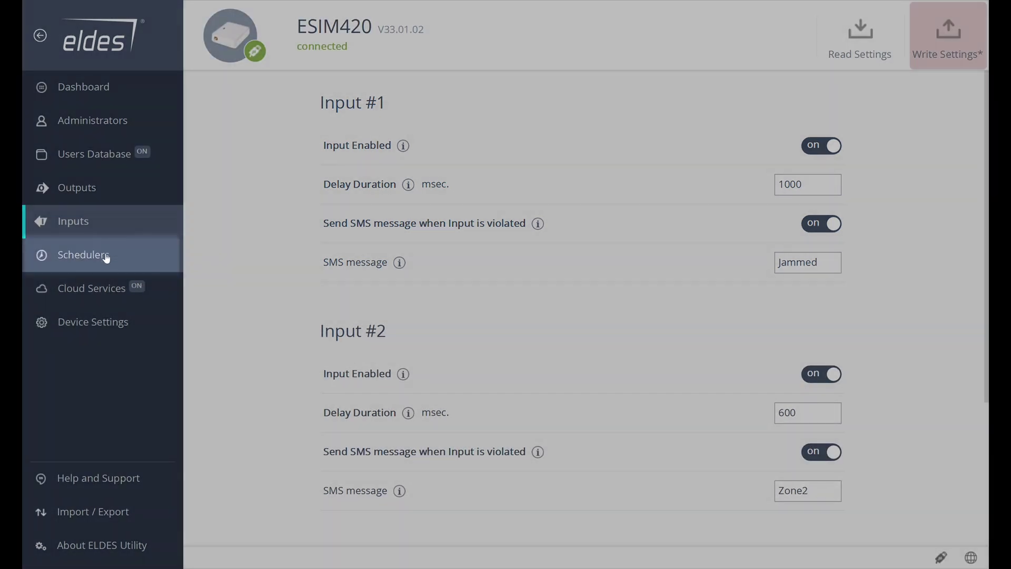
Enable Scheduler No.1 for Monday through Friday.
left_click(104, 257)
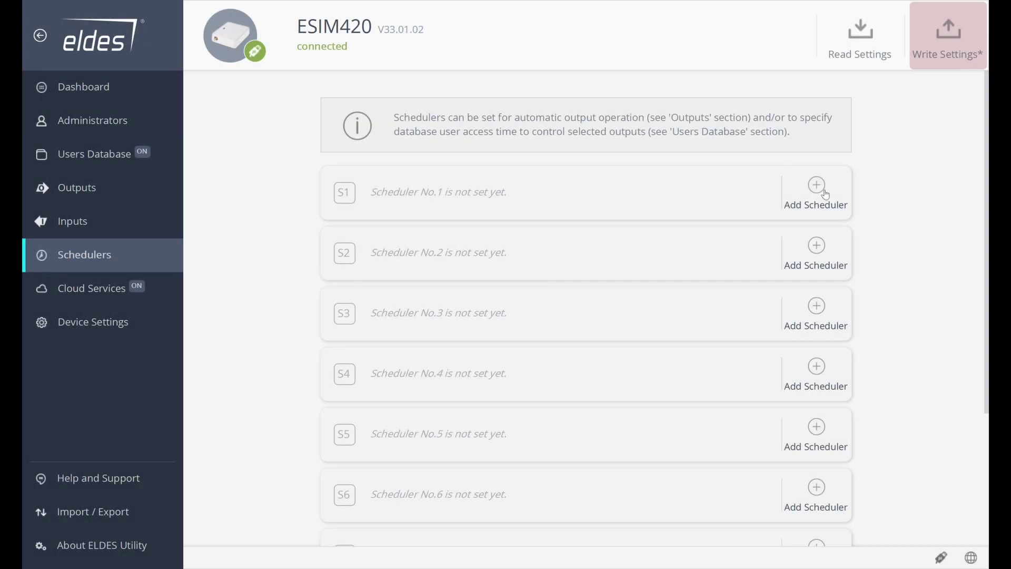
left_click(823, 193)
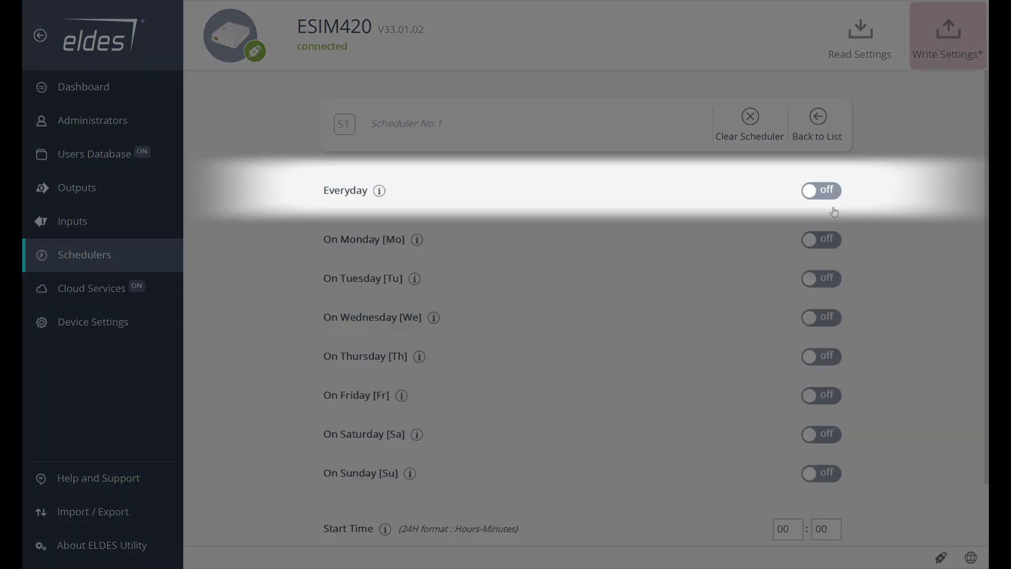
left_click(830, 195)
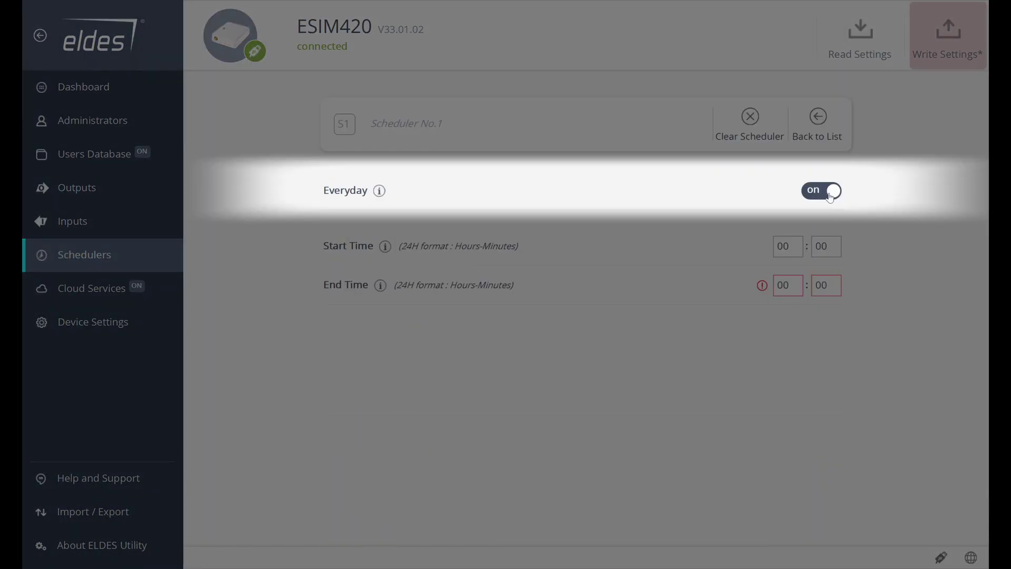
left_click(831, 196)
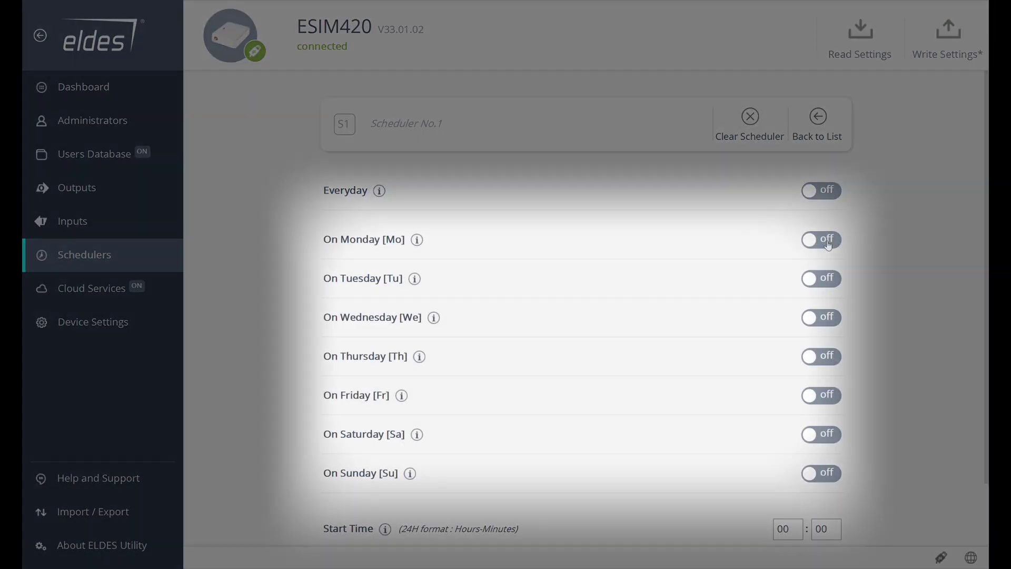
left_click(823, 239)
left_click(826, 279)
left_click(825, 317)
left_click(827, 356)
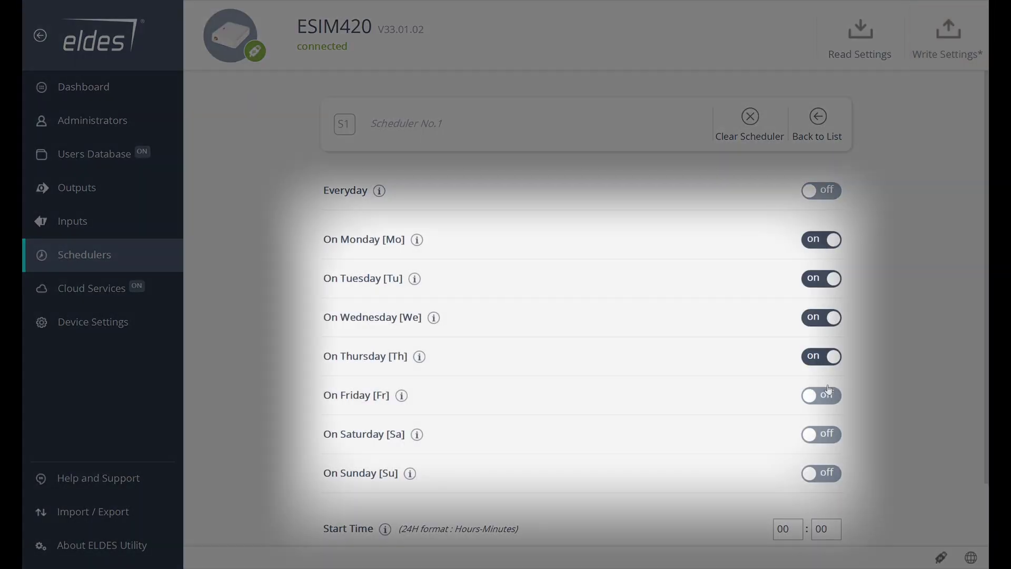
left_click(825, 396)
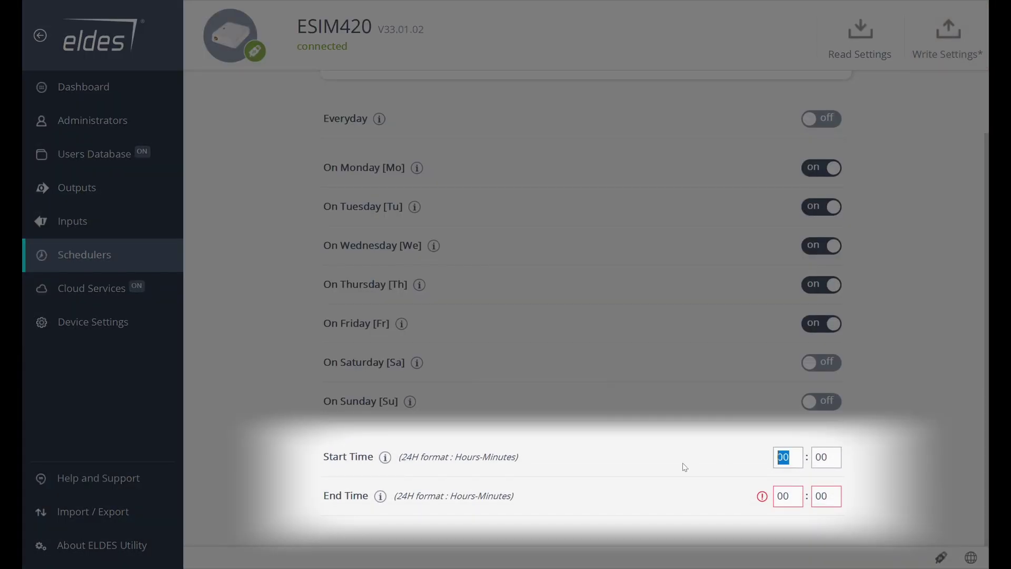
Set the scheduler's start time to 08:00 and end time to 17:00, then return to the list.
type("08")
key("Tab")
type("17")
scroll(737, 316, "up", 5)
left_click(817, 131)
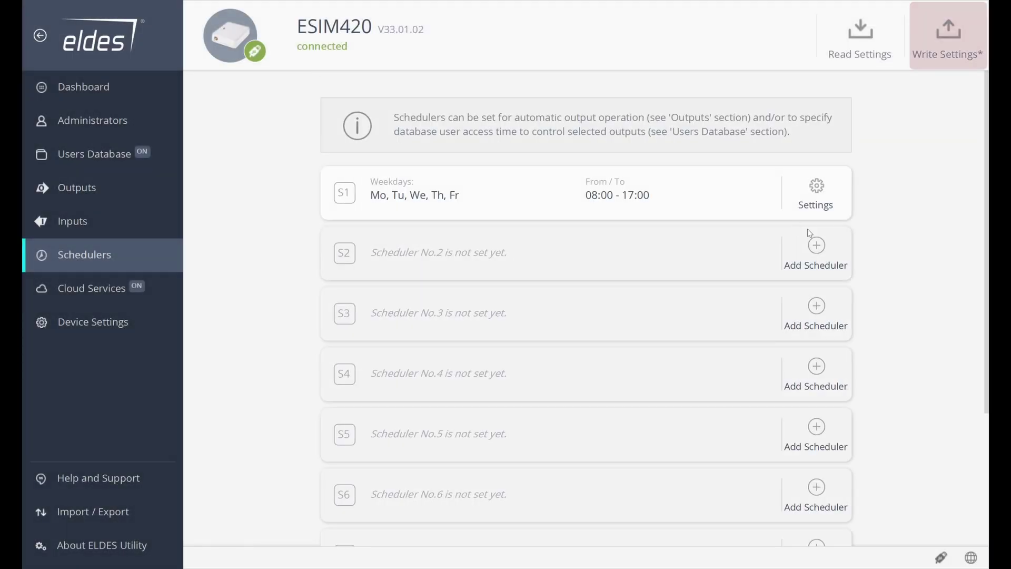
Open Device Settings to reach the SIM card and time synchronization options.
left_click(106, 311)
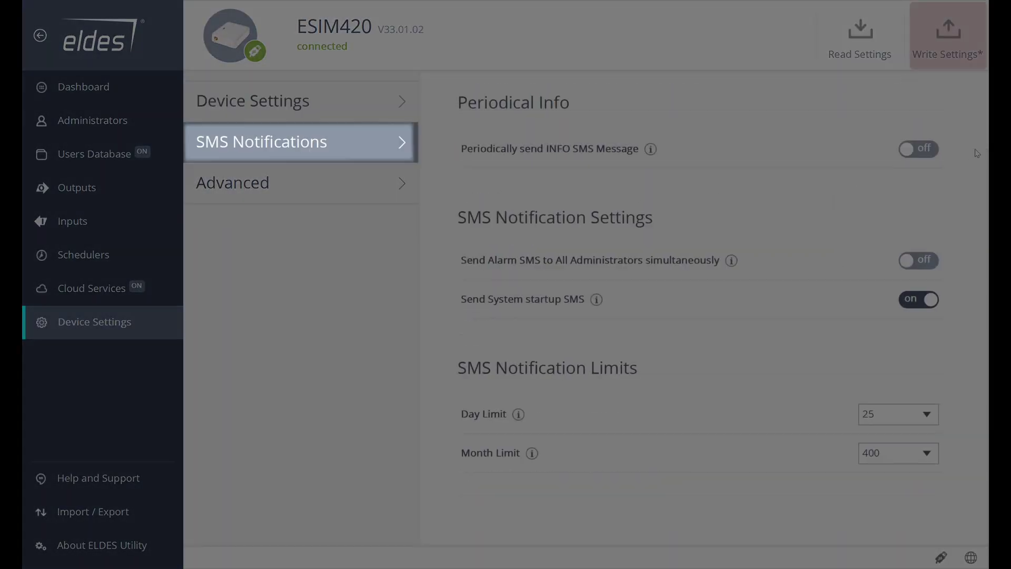
Turn on periodic INFO SMS sent every 1 day at 15:00.
left_click(927, 153)
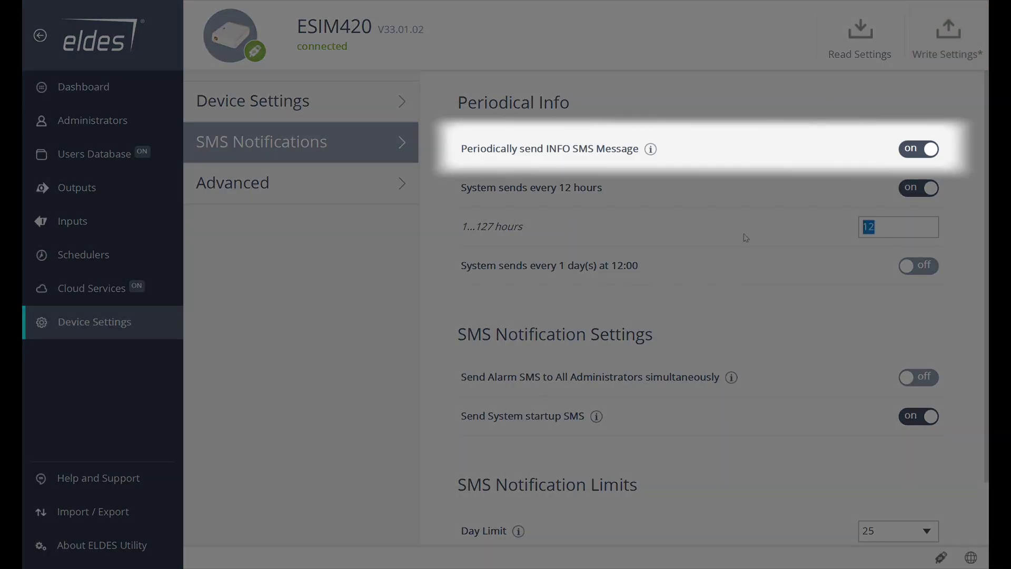
left_click(919, 268)
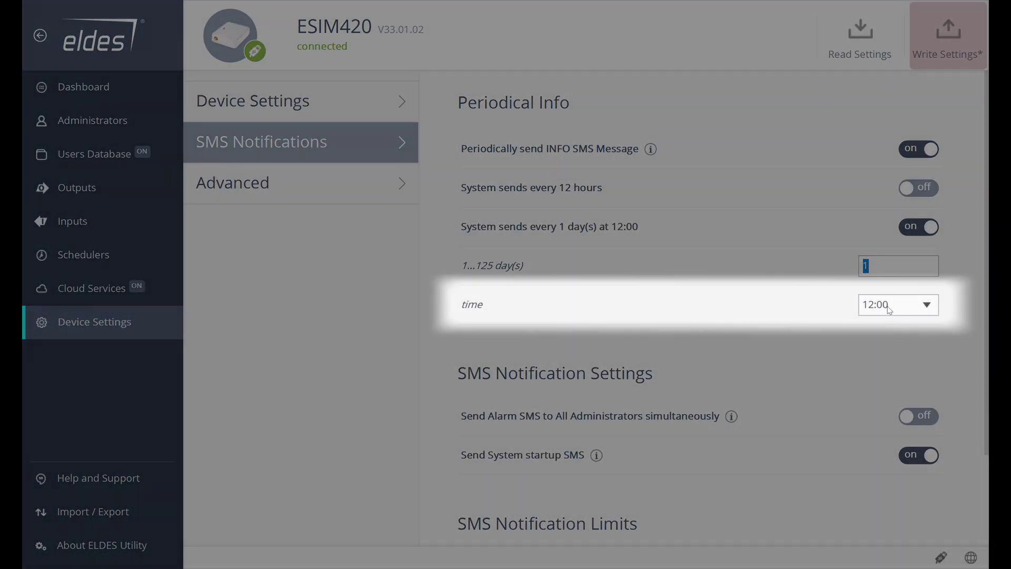
left_click(888, 306)
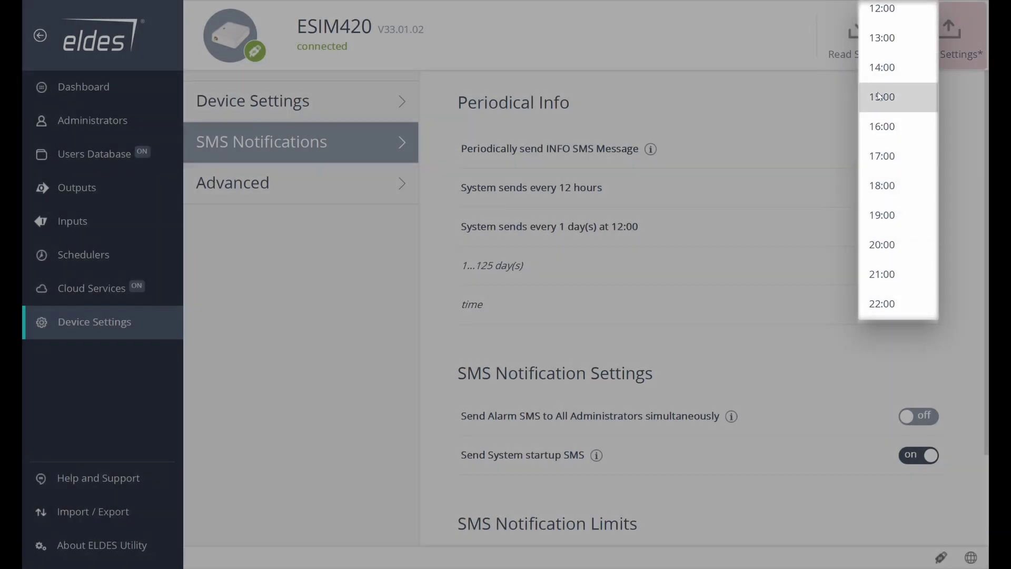
left_click(879, 97)
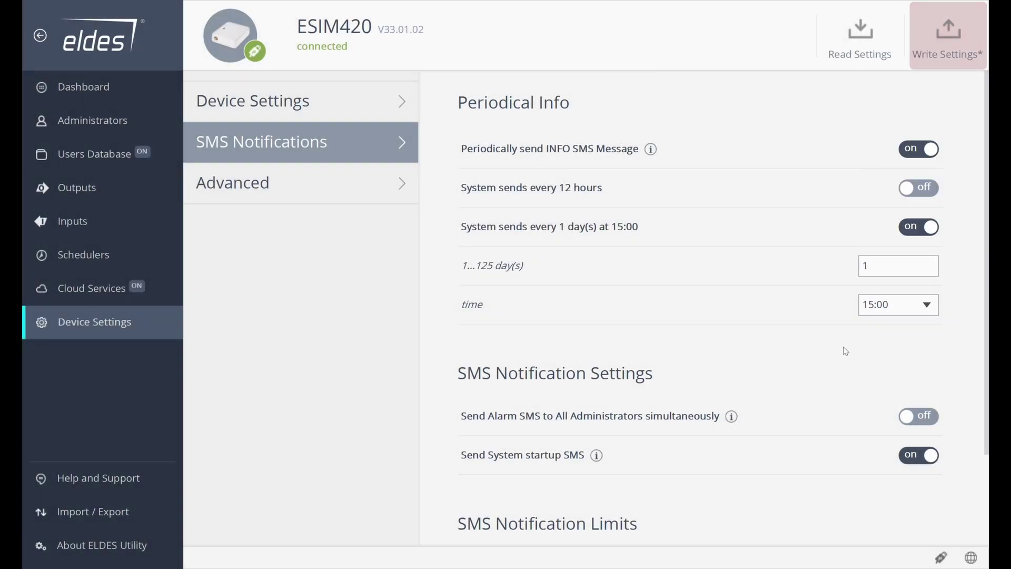
scroll(840, 337, "down", 3)
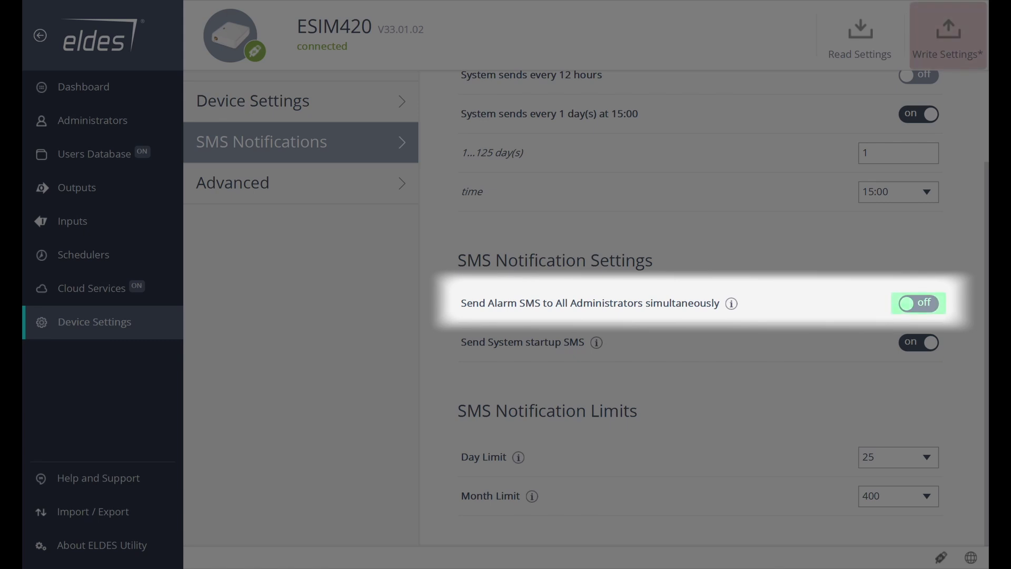
Send alarm SMS to all administrators simultaneously, keeping limits of 25 per day and 400 per month.
left_click(932, 304)
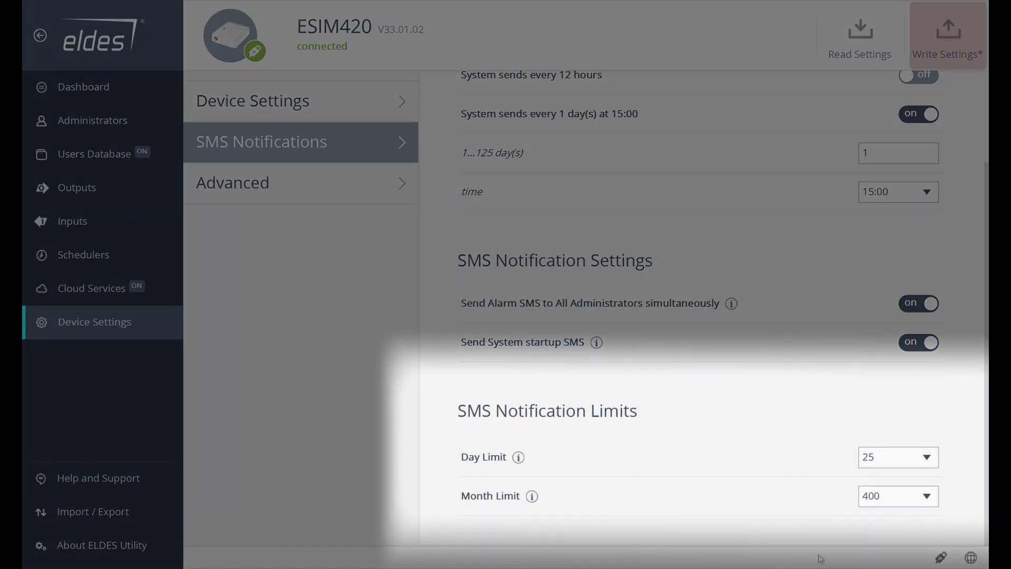
left_click(901, 457)
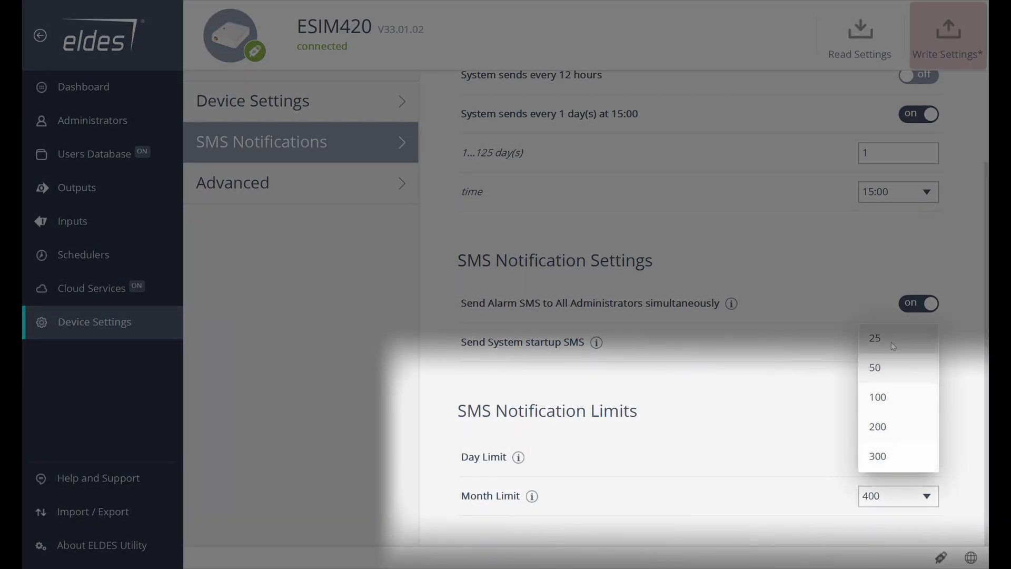
left_click(808, 464)
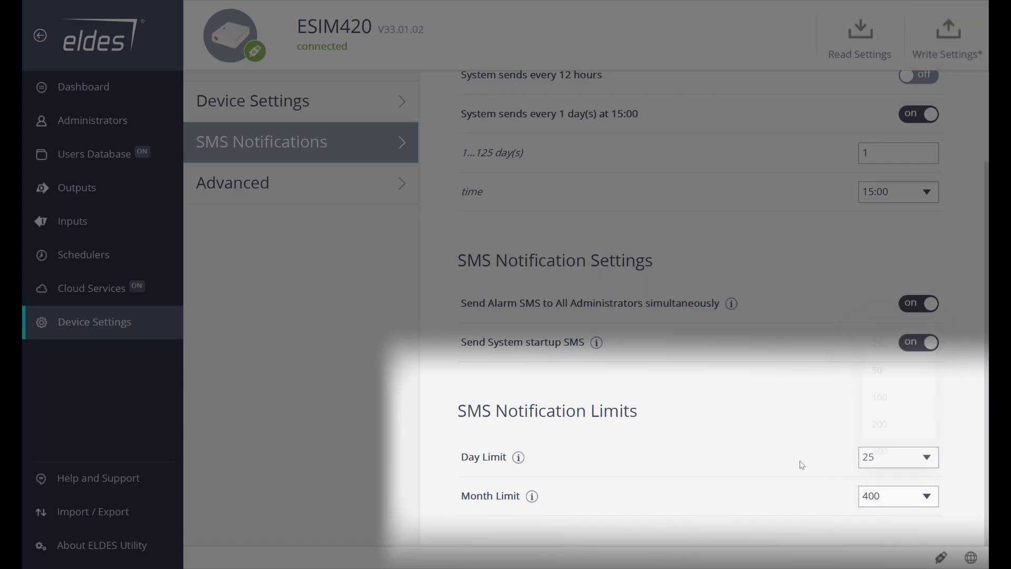
left_click(893, 500)
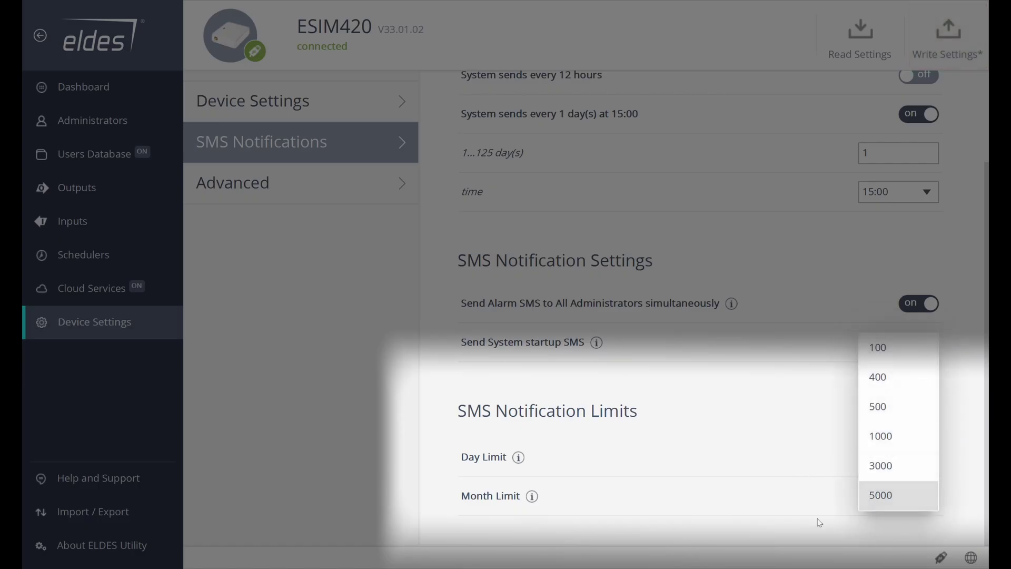
left_click(792, 520)
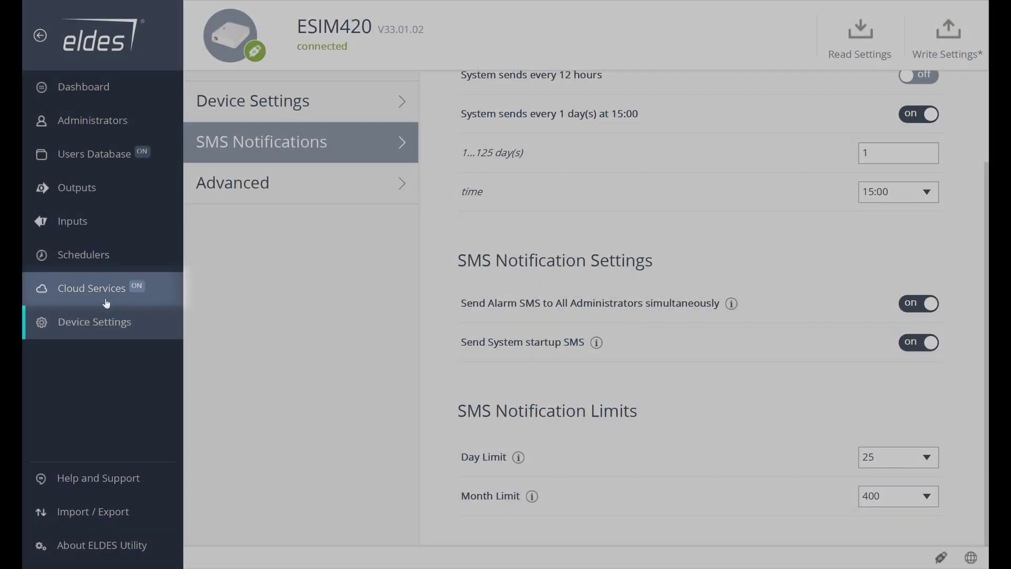
Copy the ESIM420's Smart ID from the Cloud Services settings to the clipboard.
left_click(106, 300)
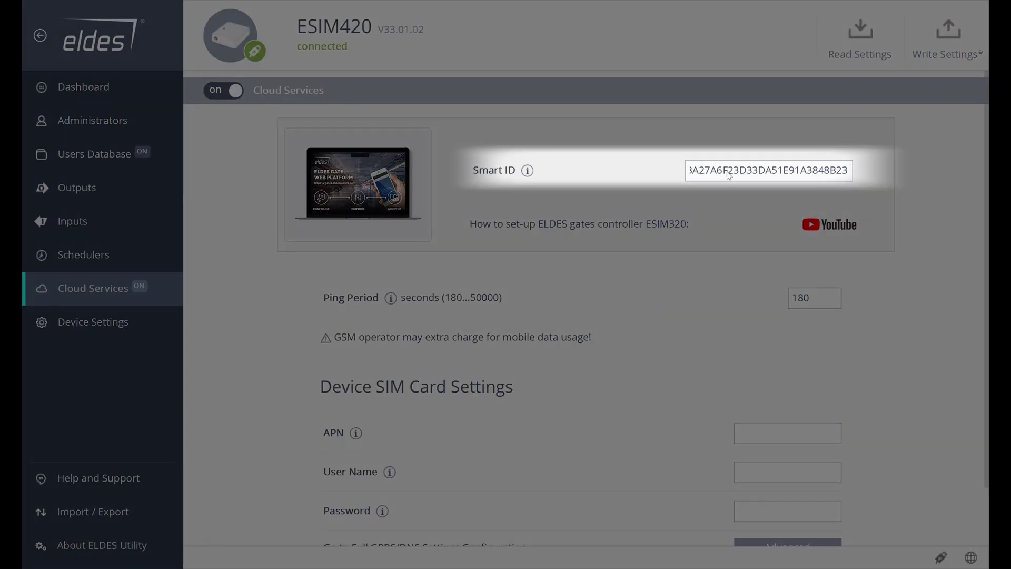
left_click(729, 175)
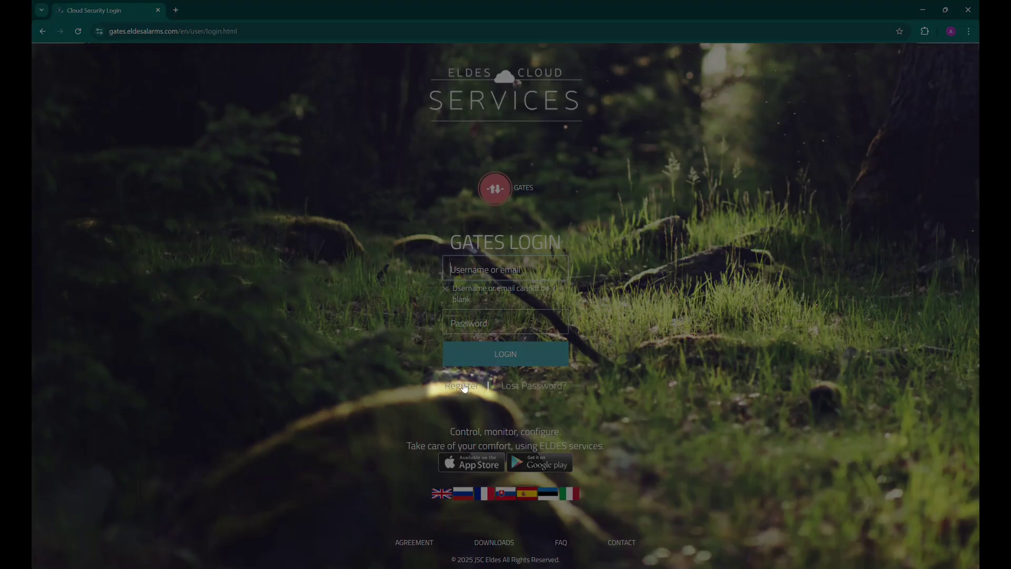
Open the new-account registration form on the ELDES Cloud Services page.
left_click(461, 386)
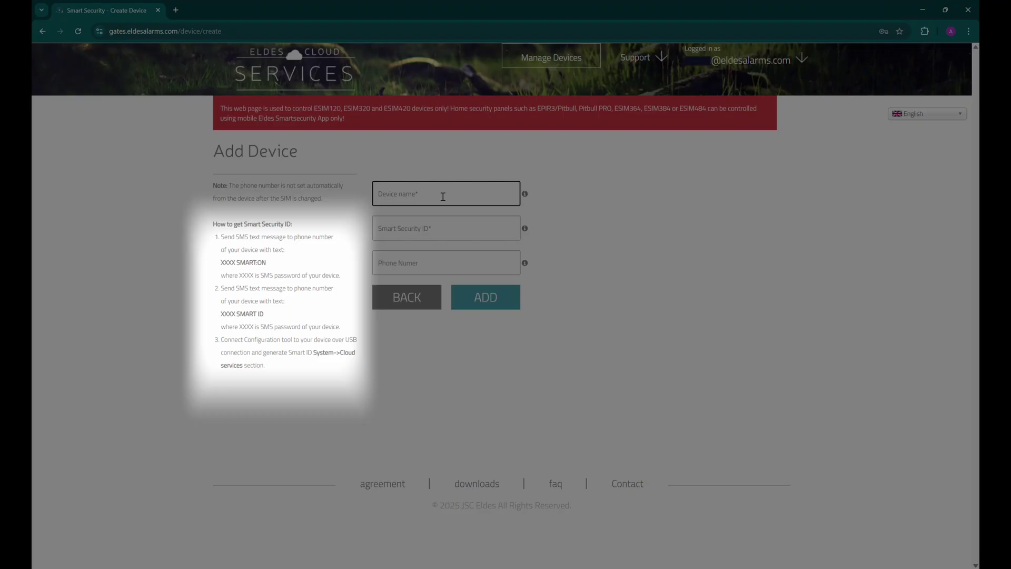
Add the device named 'Outdoor Gate Controller' with the pasted Smart ID and the controller's phone number.
type("Outdoor")
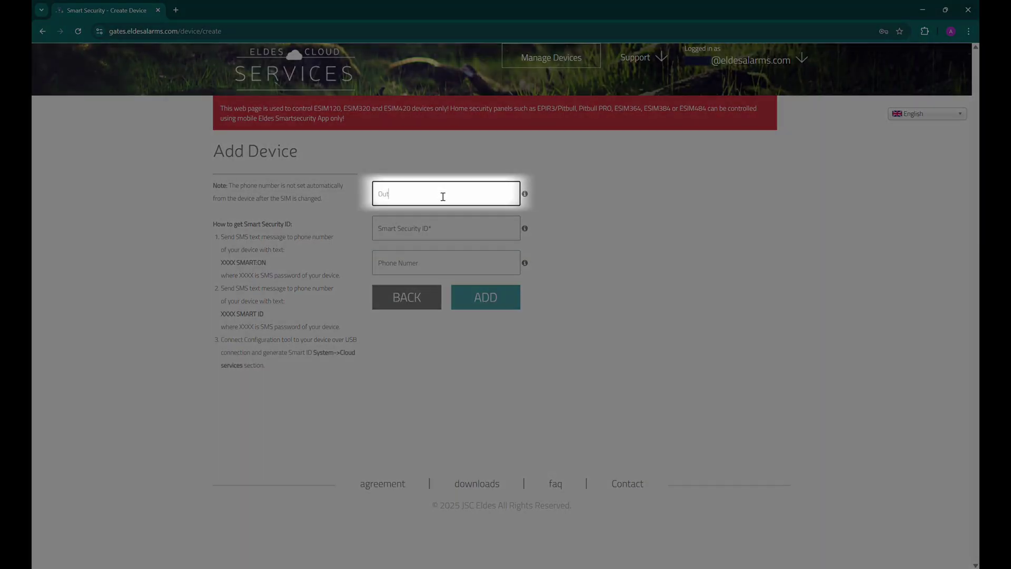
type(" Gate Controller")
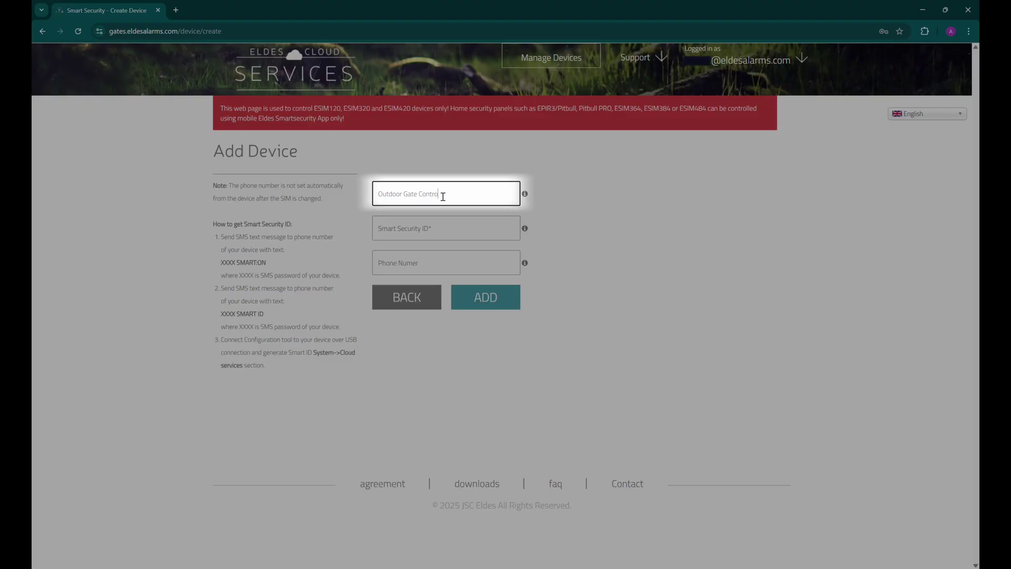
key("Tab")
key("ctrl+v")
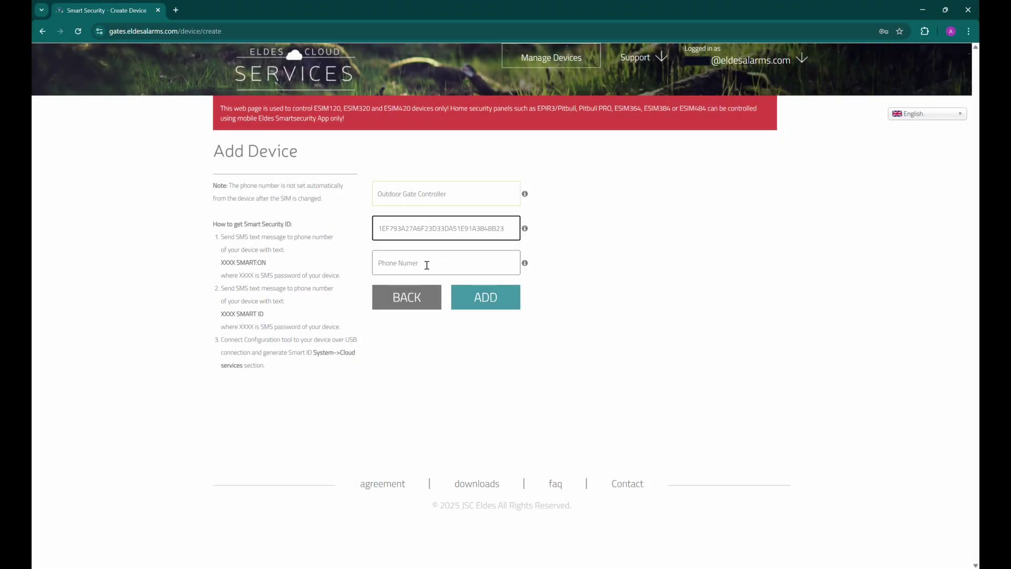
left_click(427, 265)
type("+370686868686868")
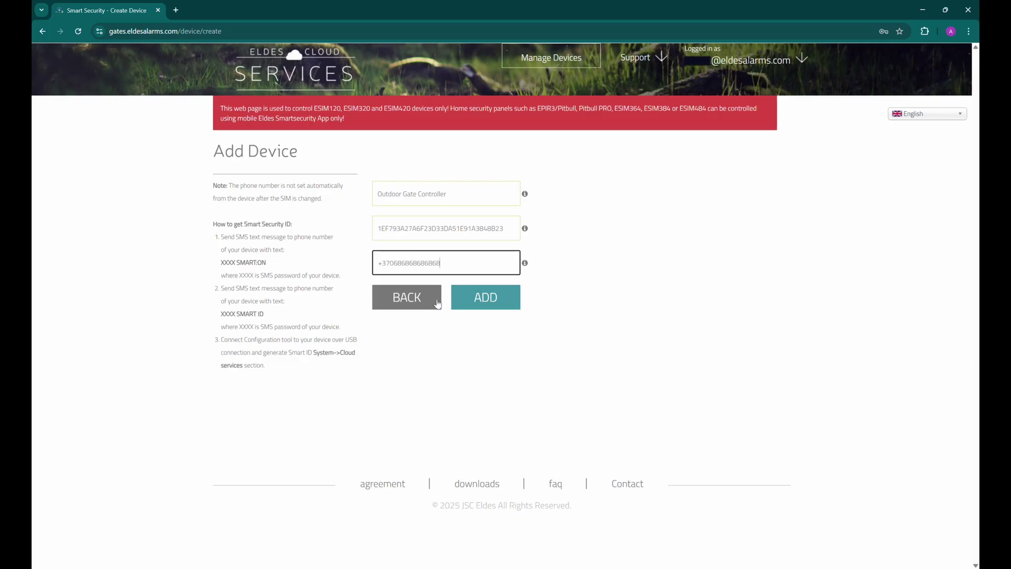
left_click(494, 302)
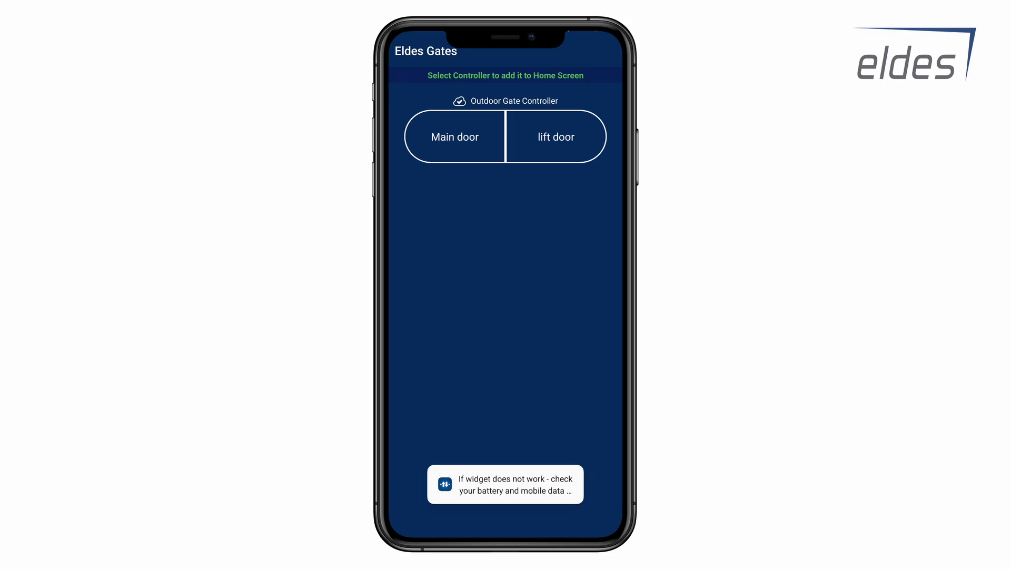
Shorten the widget name from 'Main door' to 'Main' and save it to the home screen.
left_click(452, 297)
key("BackSpace")
key("BackSpace")
key("BackSpace")
key("BackSpace")
key("BackSpace")
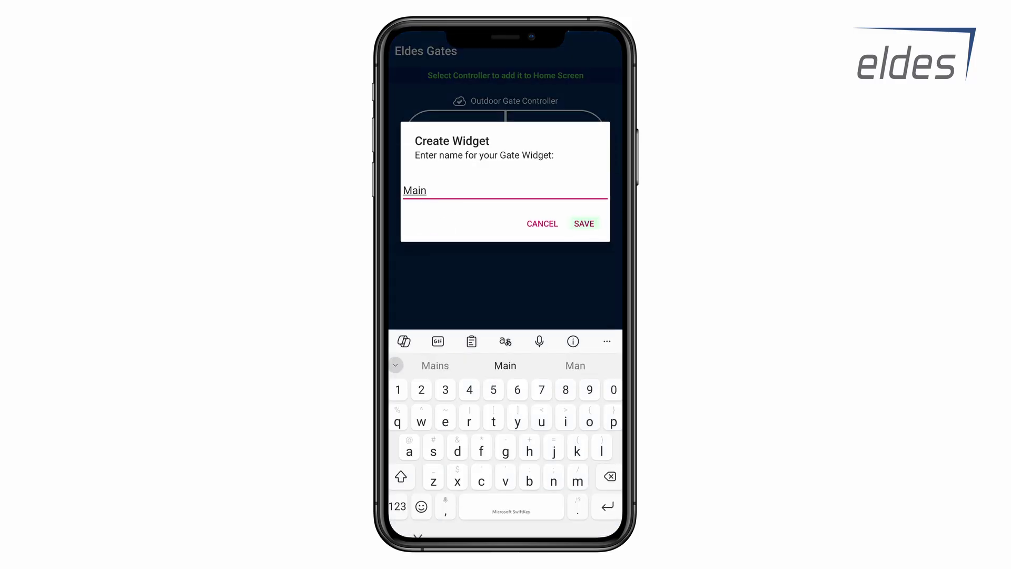
left_click(584, 223)
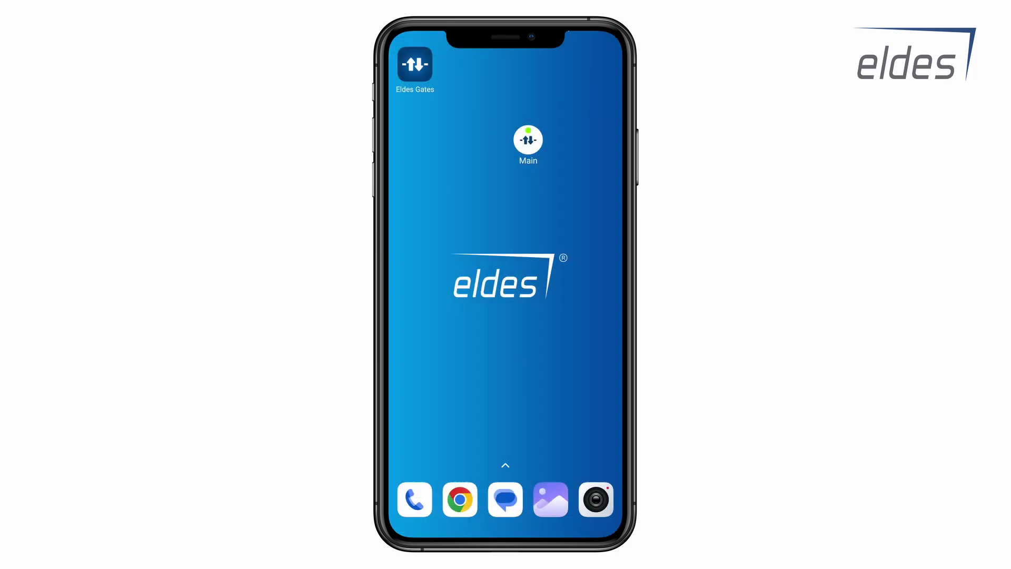